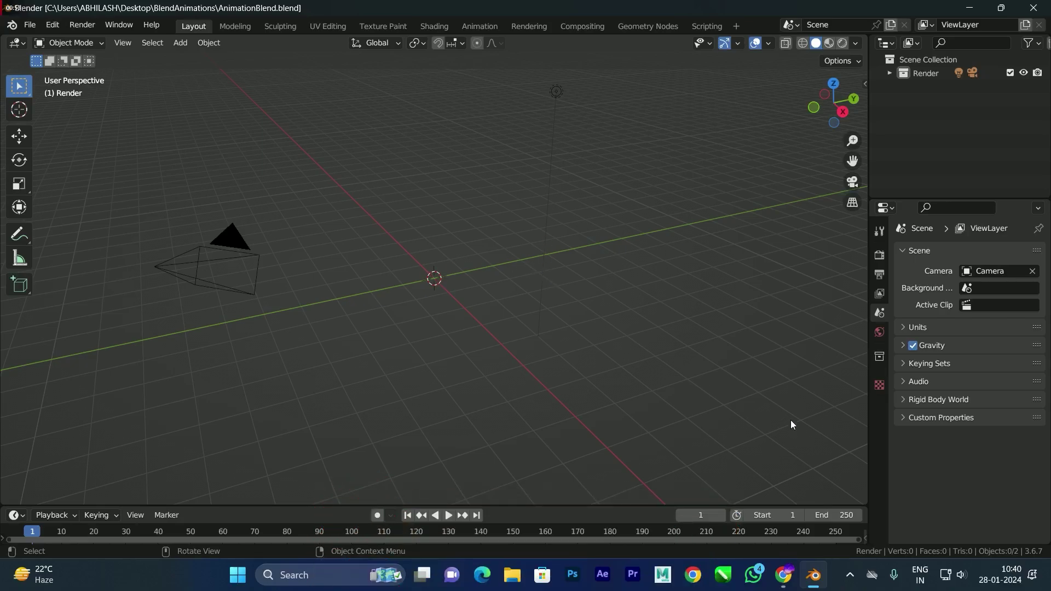
- Switch from Blender to the Mixamo Animations page in Chrome, which previews the Idle animation
left_click(784, 576)
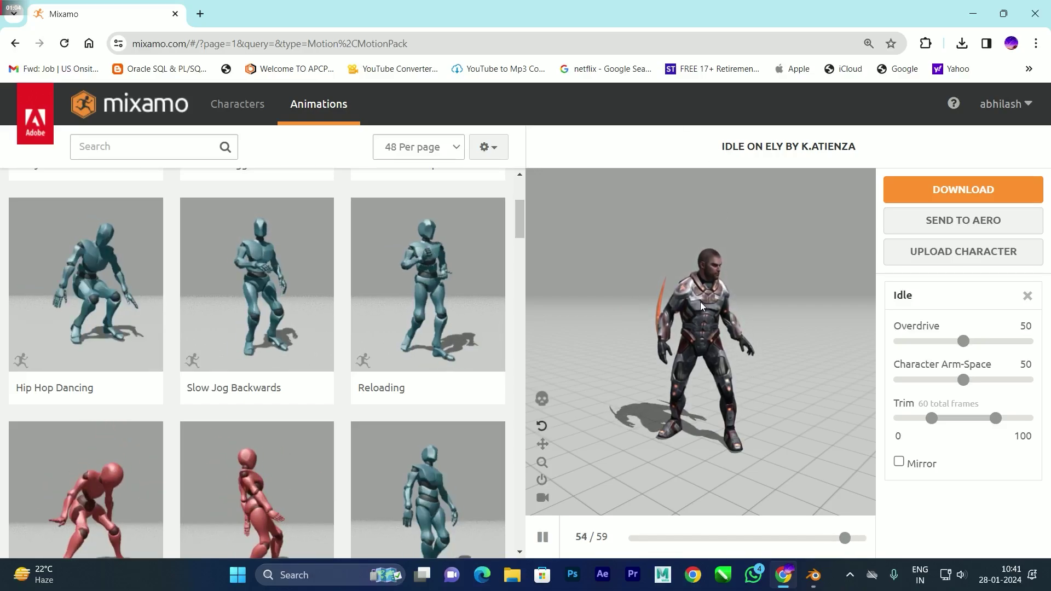
- Download the Idle animation as FBX Binary with skin at 30 fps and save it
left_click_drag(682, 307, 704, 308)
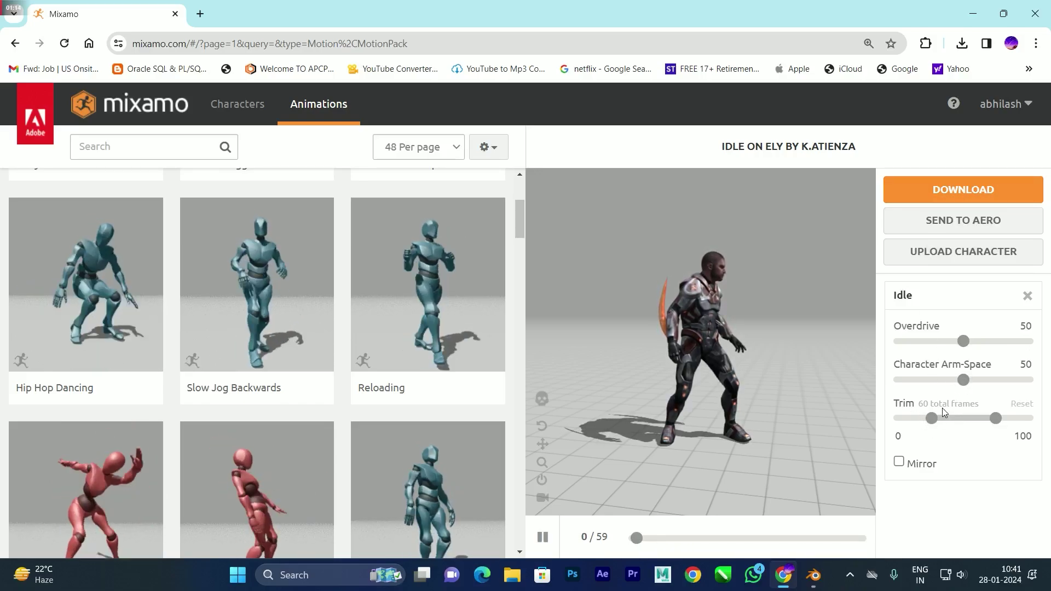
left_click(949, 191)
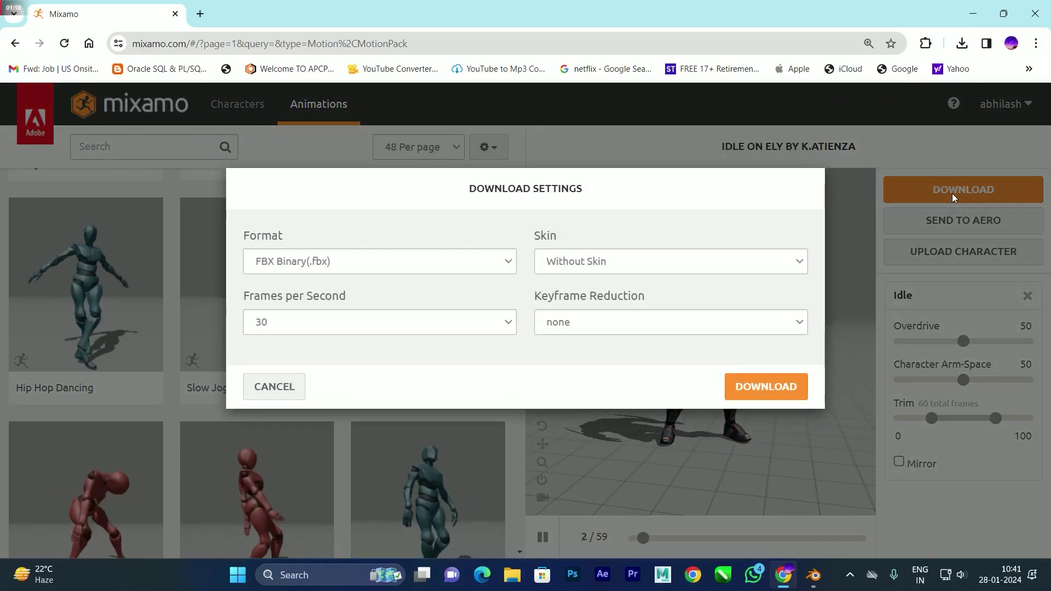
left_click(552, 252)
left_click(570, 280)
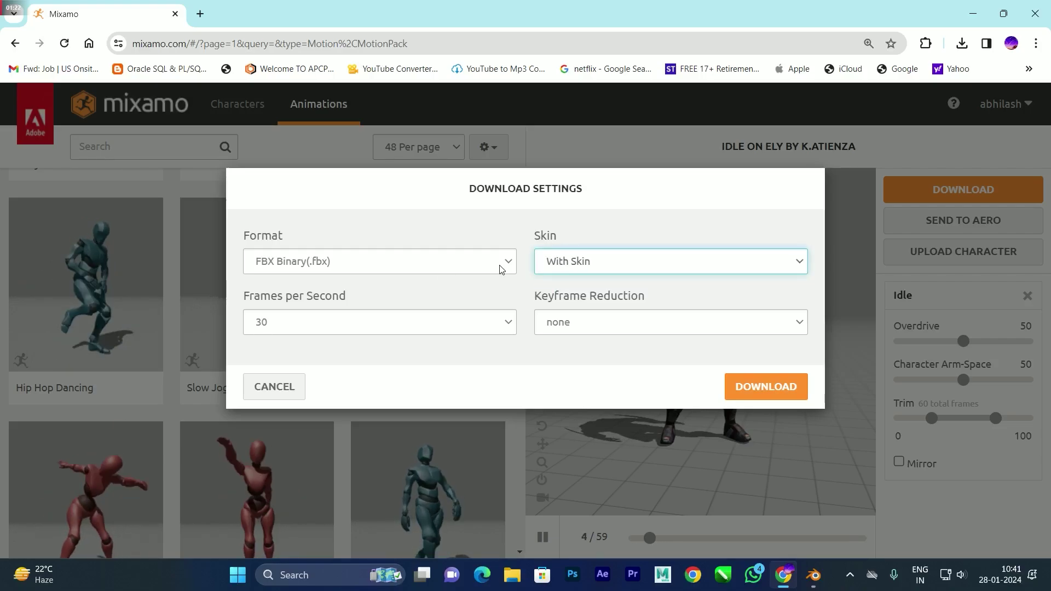
left_click(317, 265)
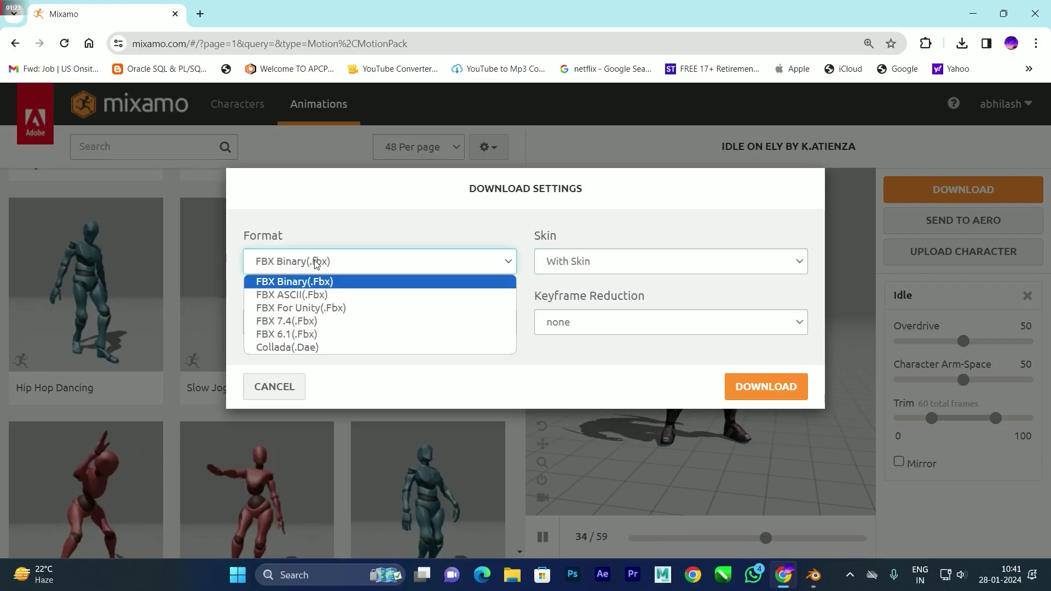
left_click(294, 282)
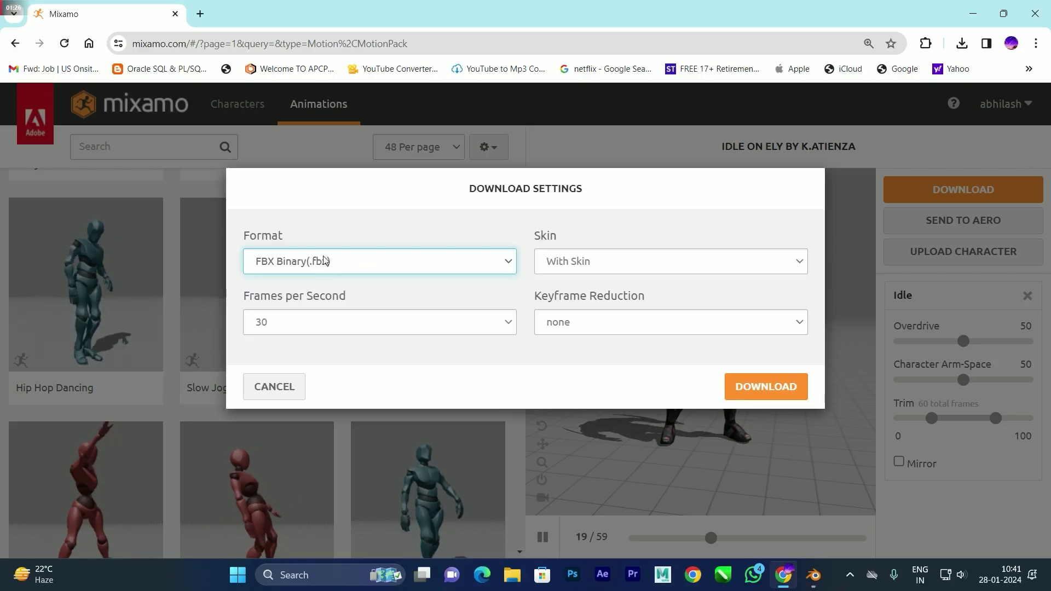
left_click(741, 384)
left_click(637, 470)
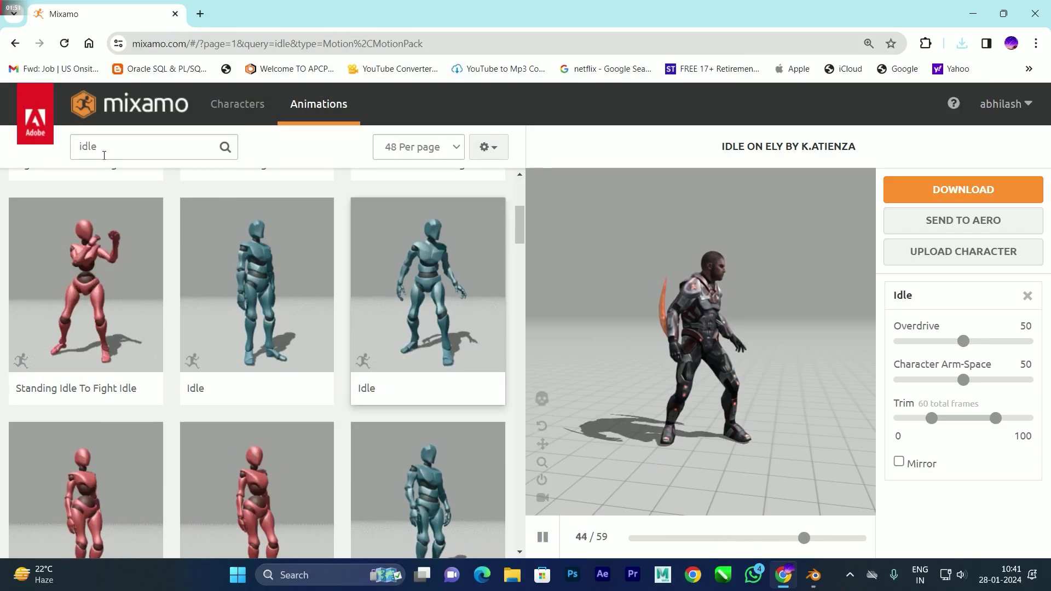
double_click(73, 150)
- Search 'walking', load the Walking animation and set it to In Place
type("walk")
type("ing")
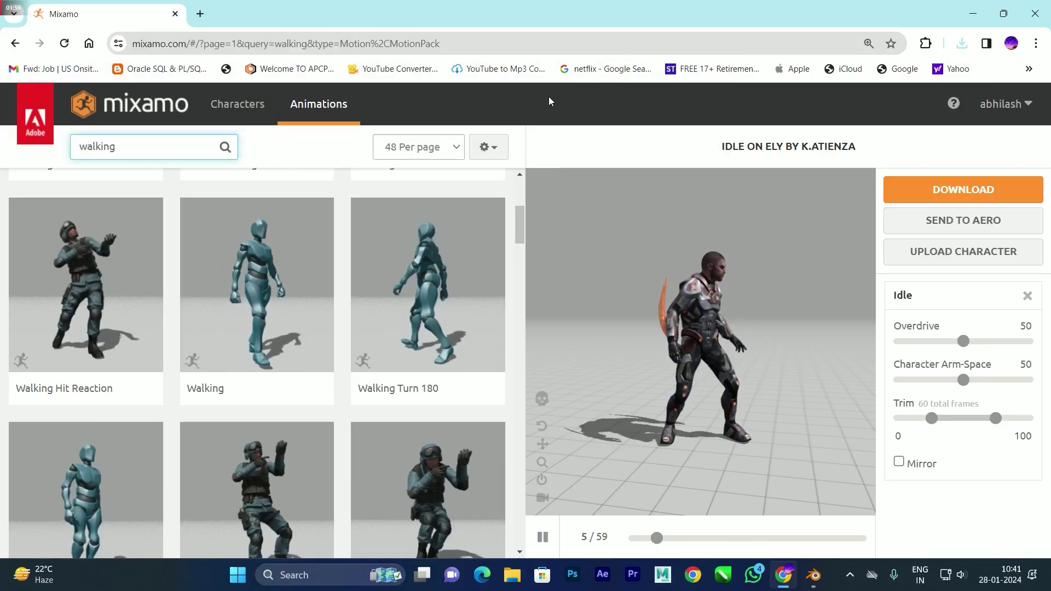
left_click(283, 291)
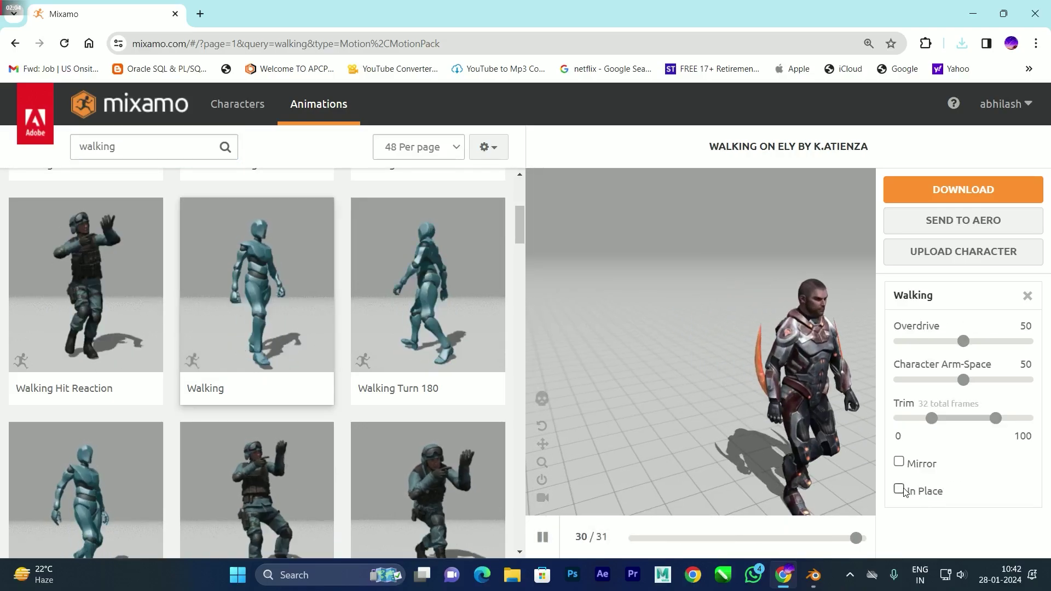
left_click(899, 490)
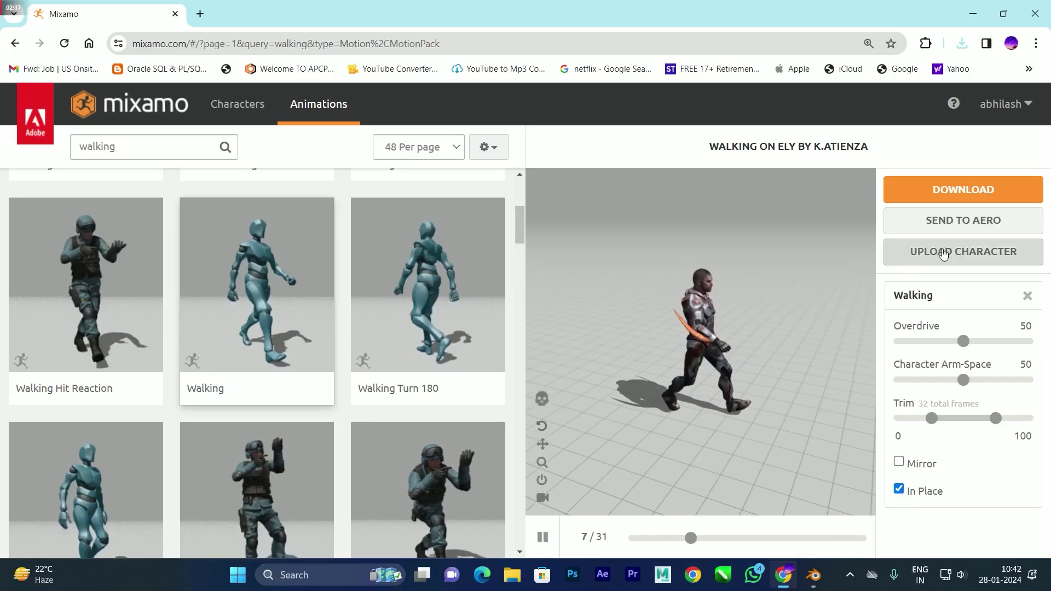
- Download the Walking animation as FBX Binary without skin at 30 fps
left_click(958, 188)
left_click(620, 257)
key("Escape")
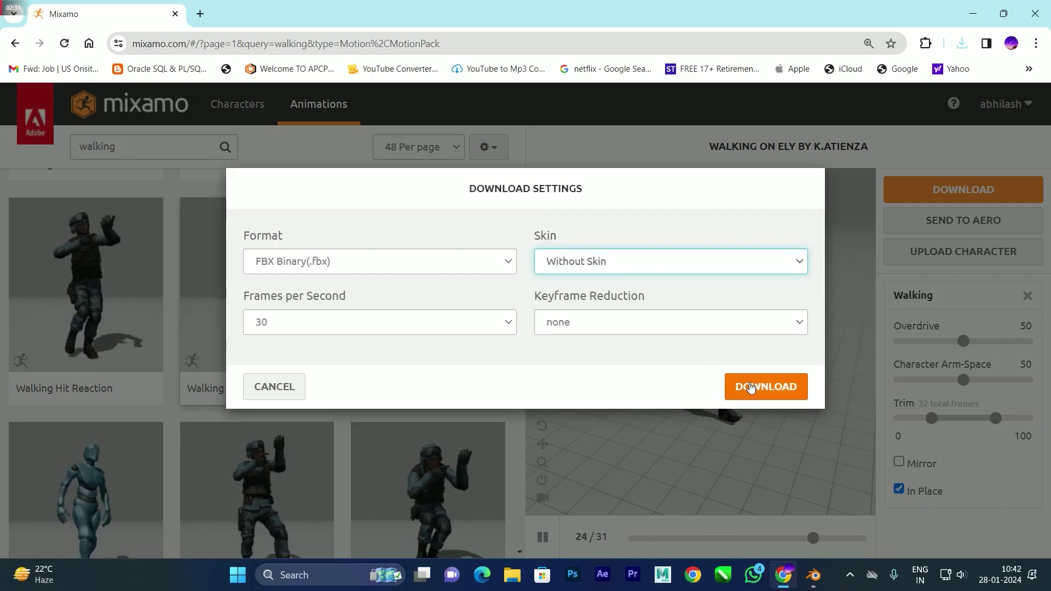
left_click(750, 386)
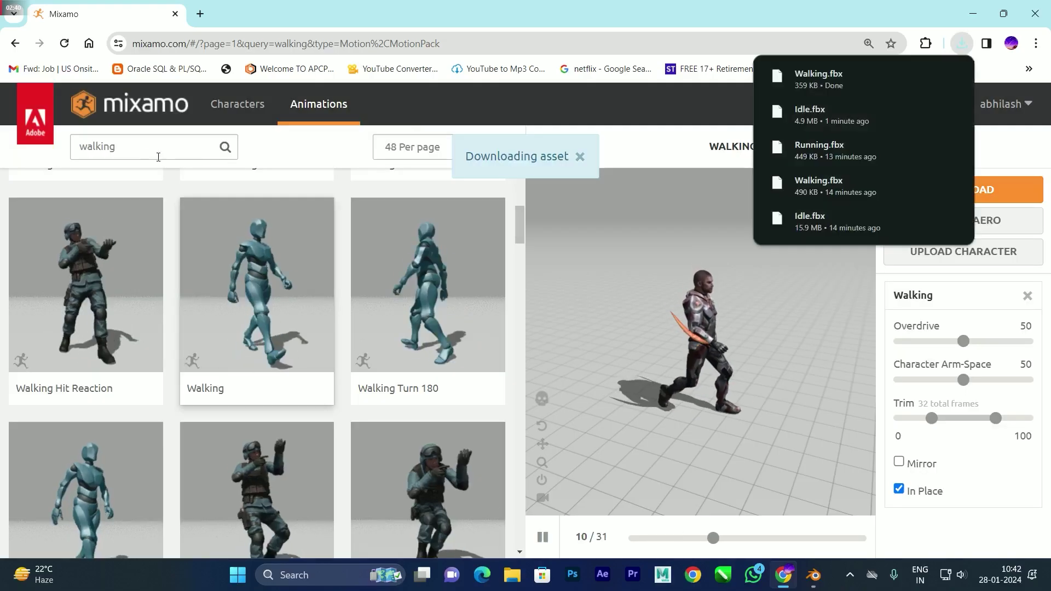
double_click(157, 148)
- Load the Running animation, set it In Place, and download it as FBX without skin
type("running")
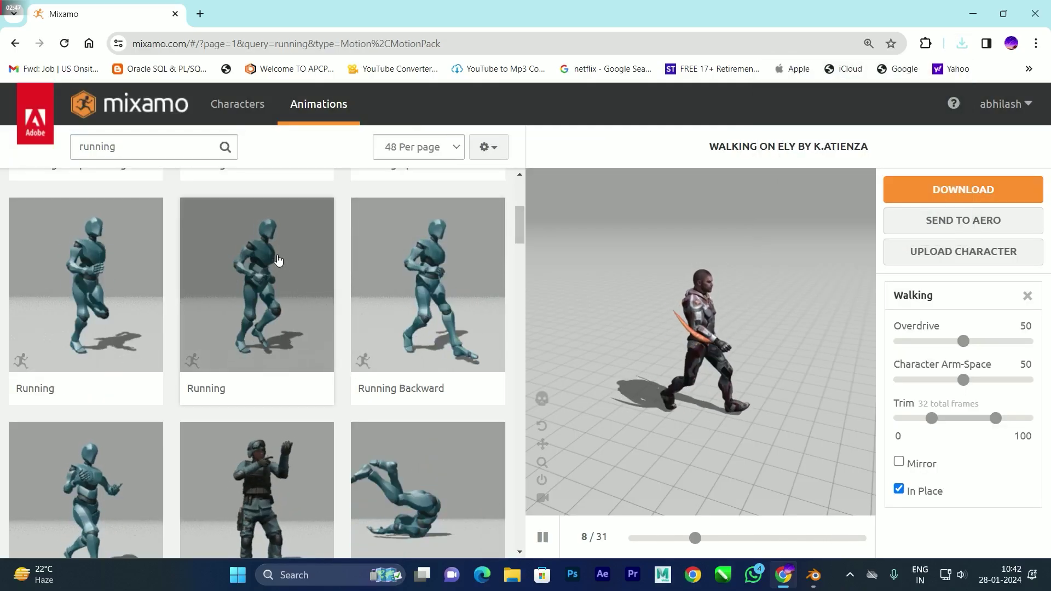
left_click(278, 260)
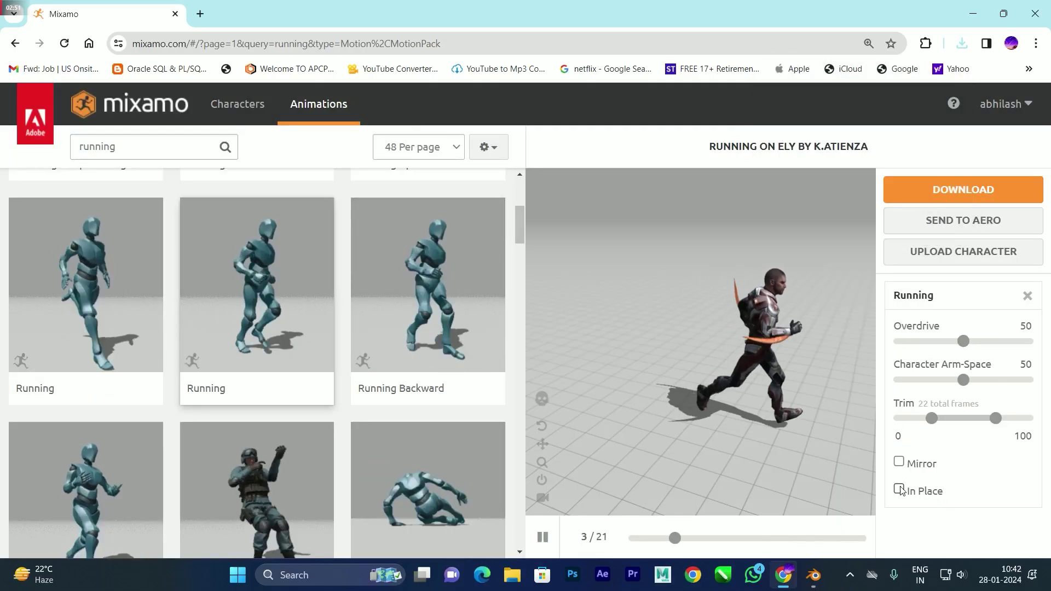
left_click(898, 489)
left_click(898, 489)
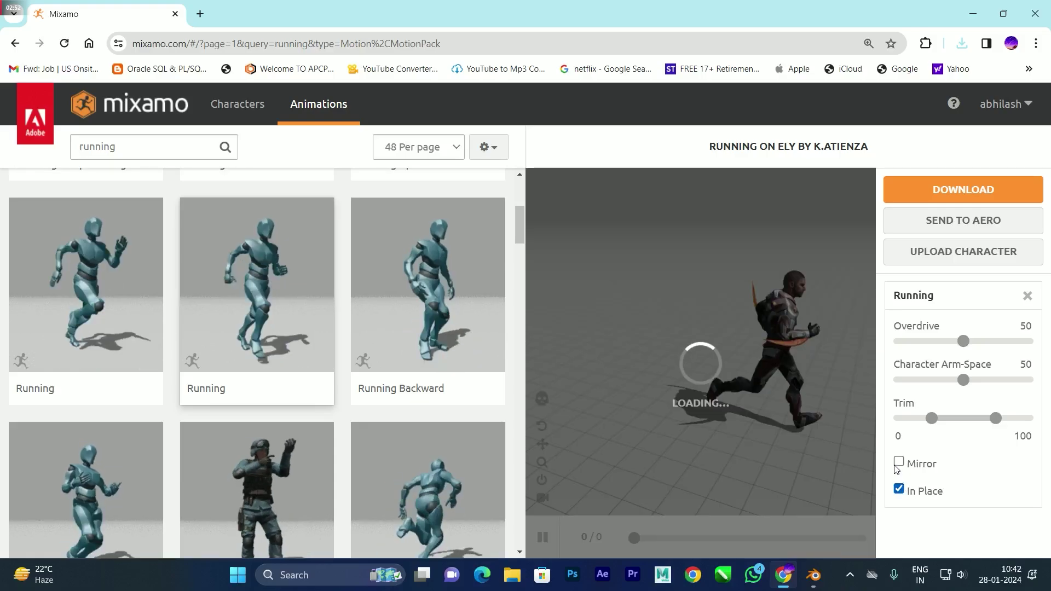
left_click(963, 189)
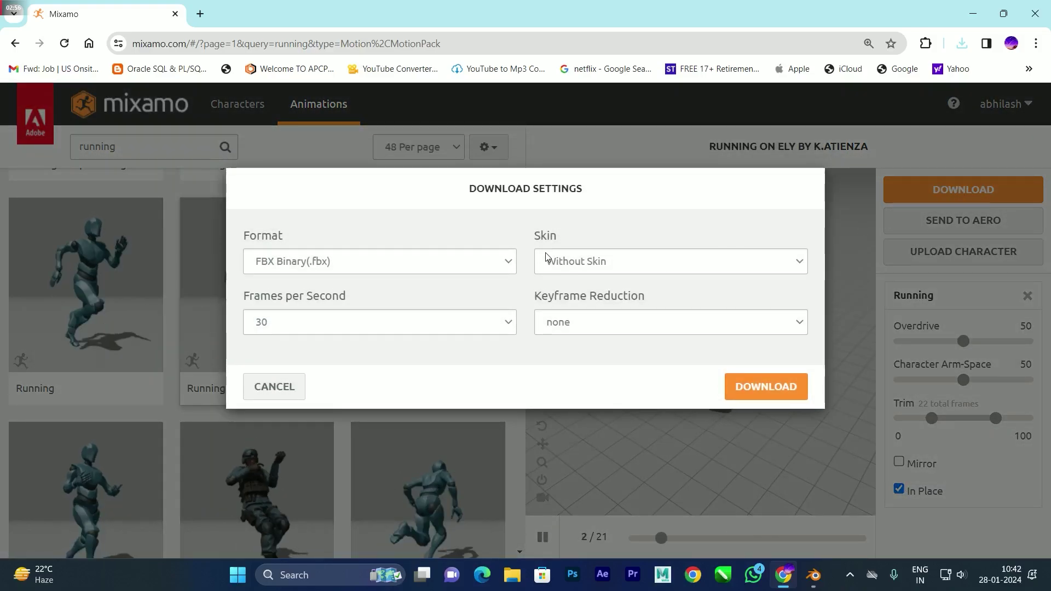
left_click(797, 390)
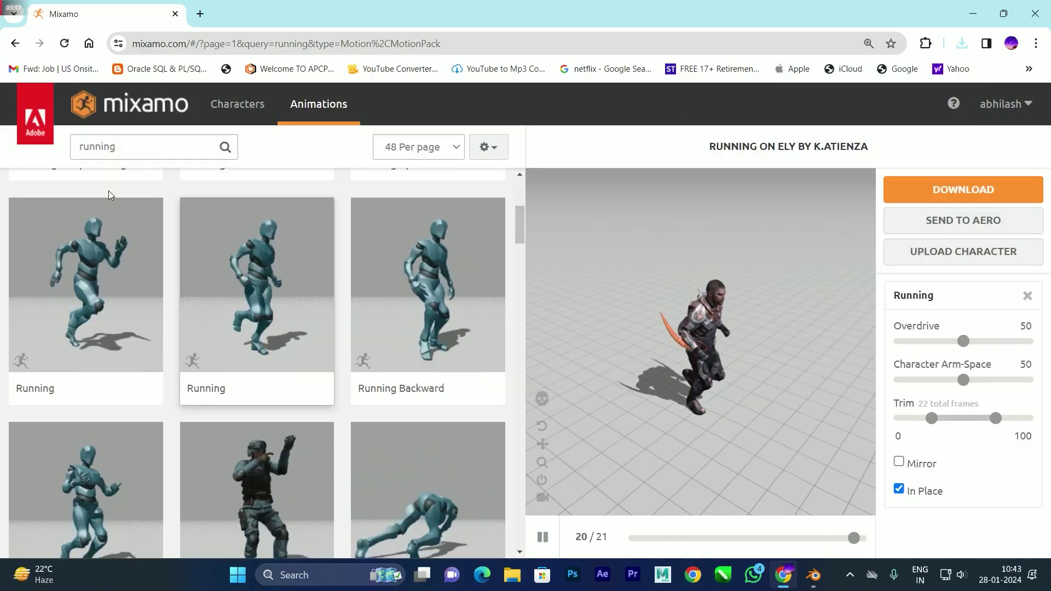
- Back in Blender, import Idle.fbx through the FBX importer and orbit around the character
left_click(969, 15)
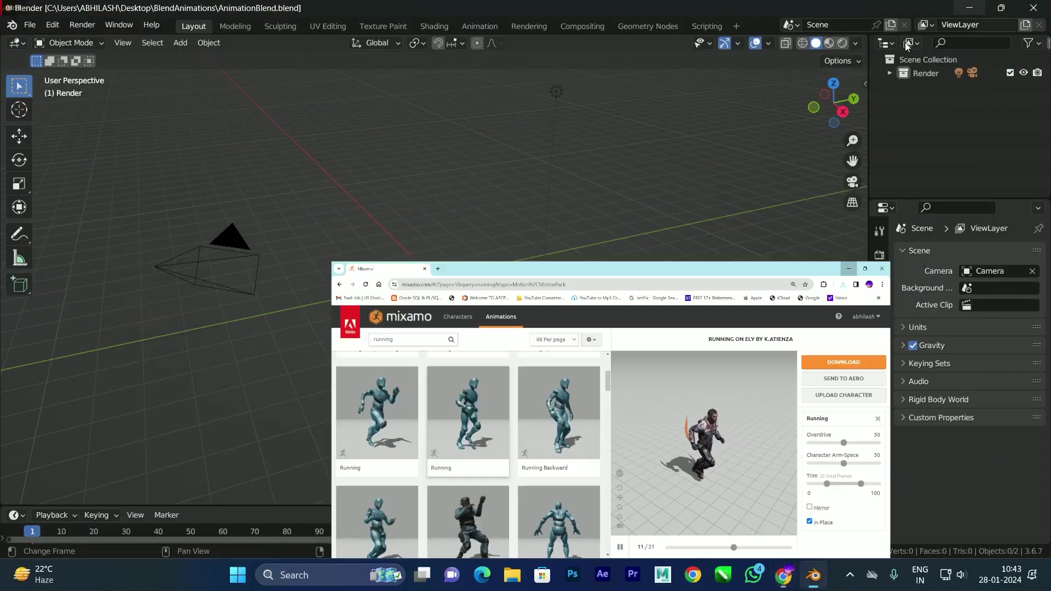
middle_click_drag(430, 301, 417, 272)
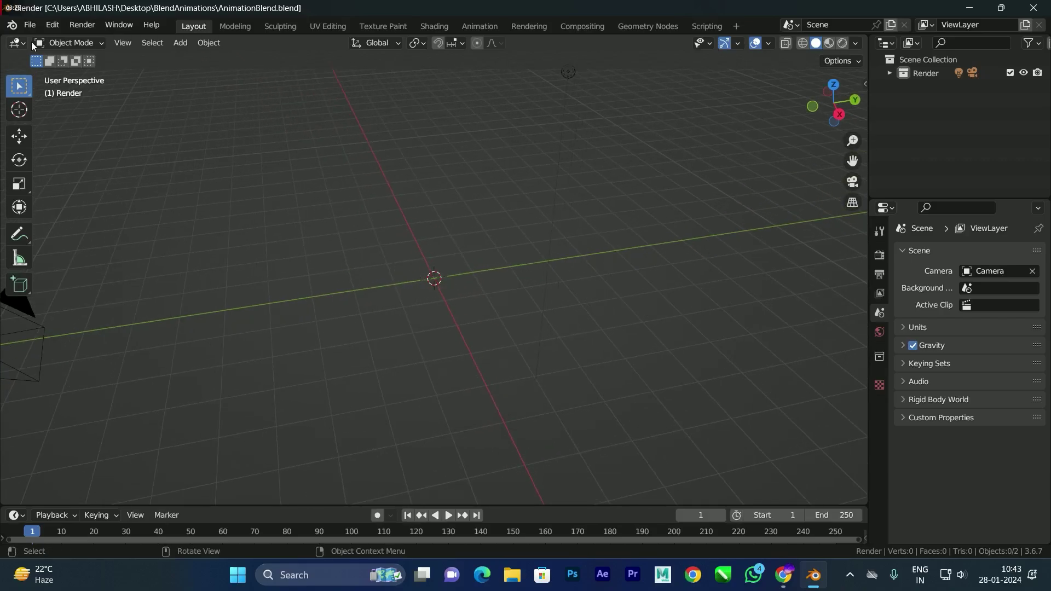
left_click(29, 25)
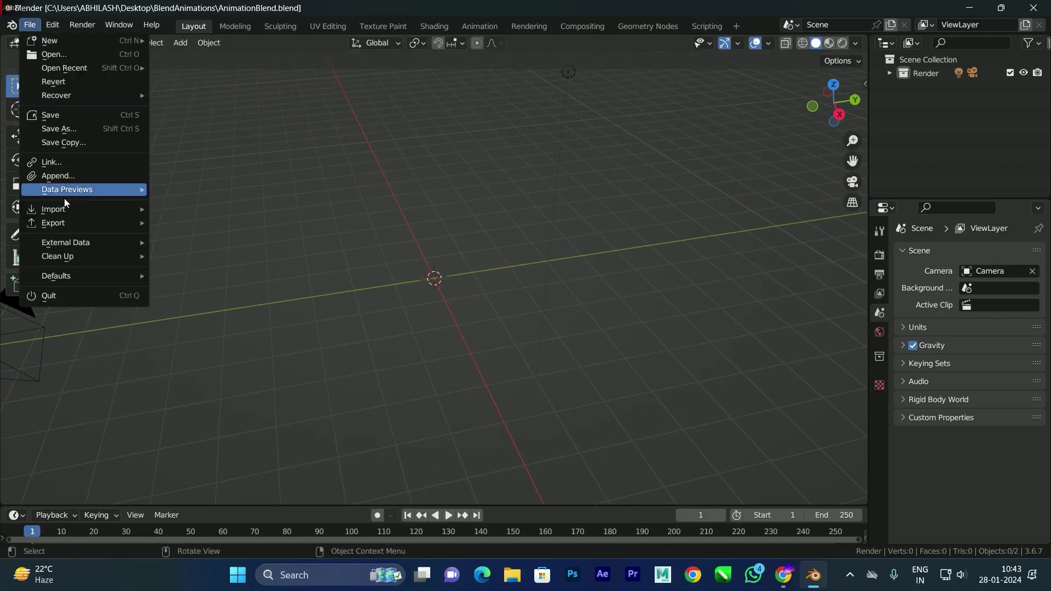
mouse_move(69, 211)
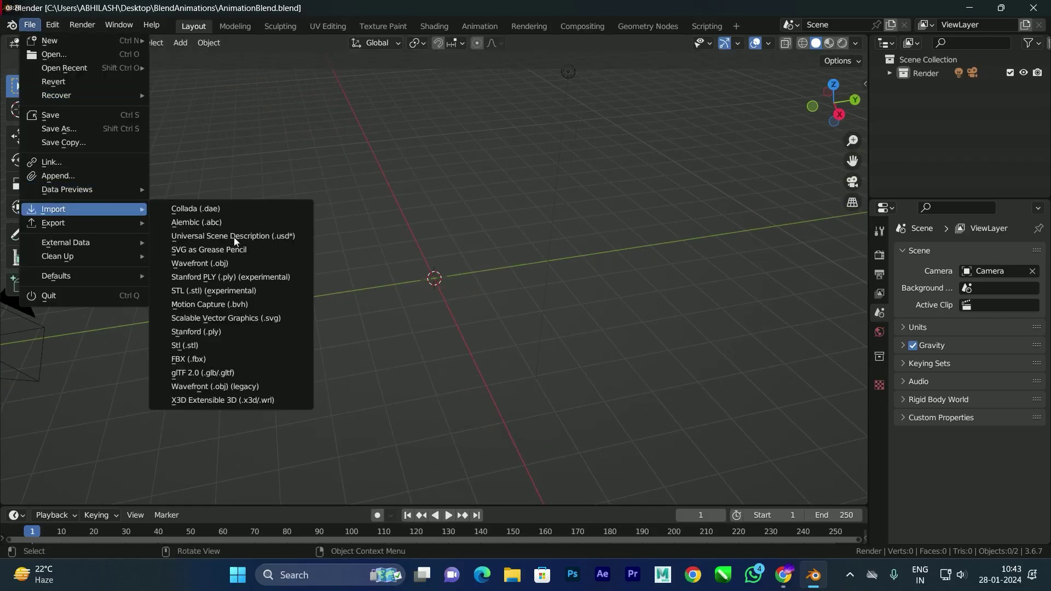
left_click(191, 359)
double_click(355, 163)
scroll(416, 281, "up", 8)
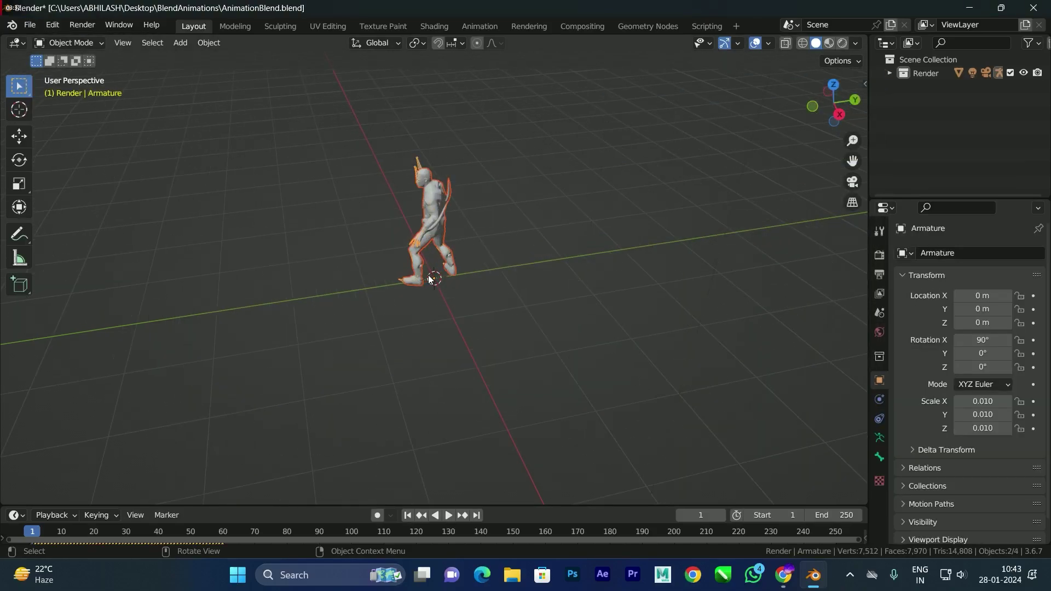
middle_click_drag(402, 250, 439, 377)
- Play the Idle animation and switch the viewport to Material Preview shading
key("space")
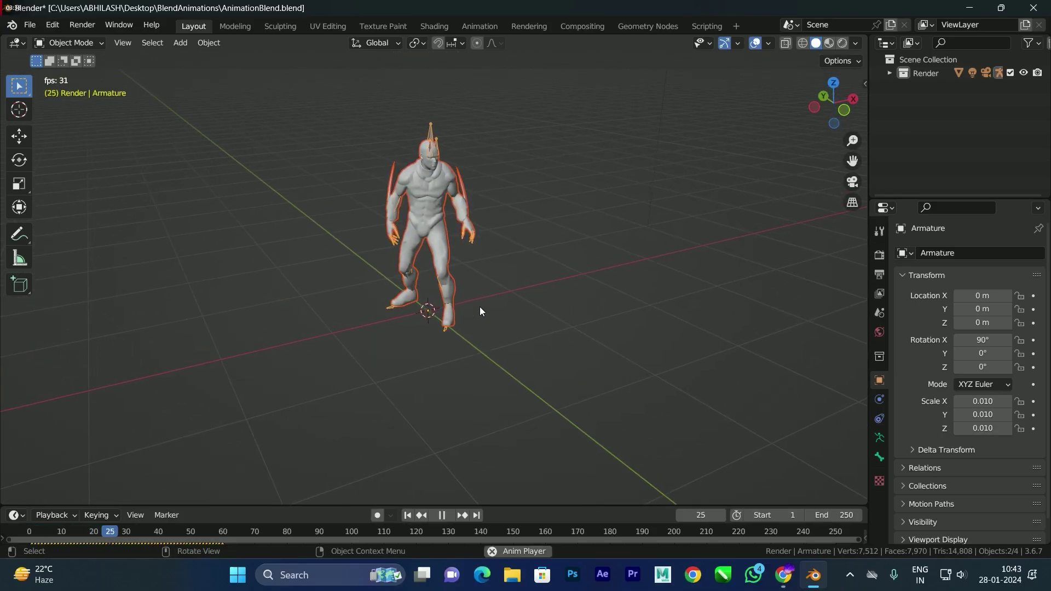
left_click(494, 225)
key("space")
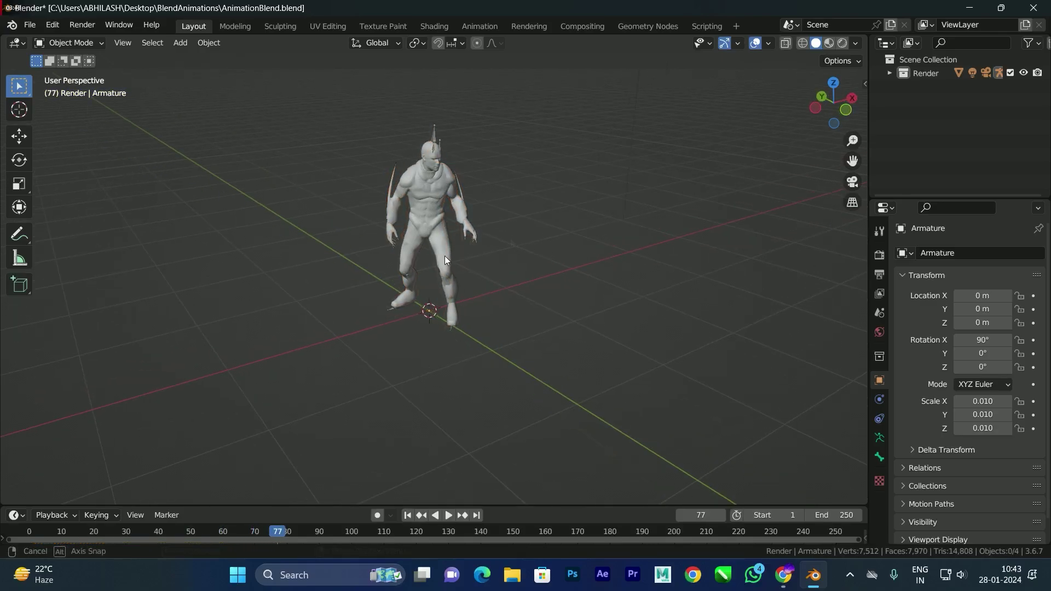
middle_click_drag(413, 190, 514, 187)
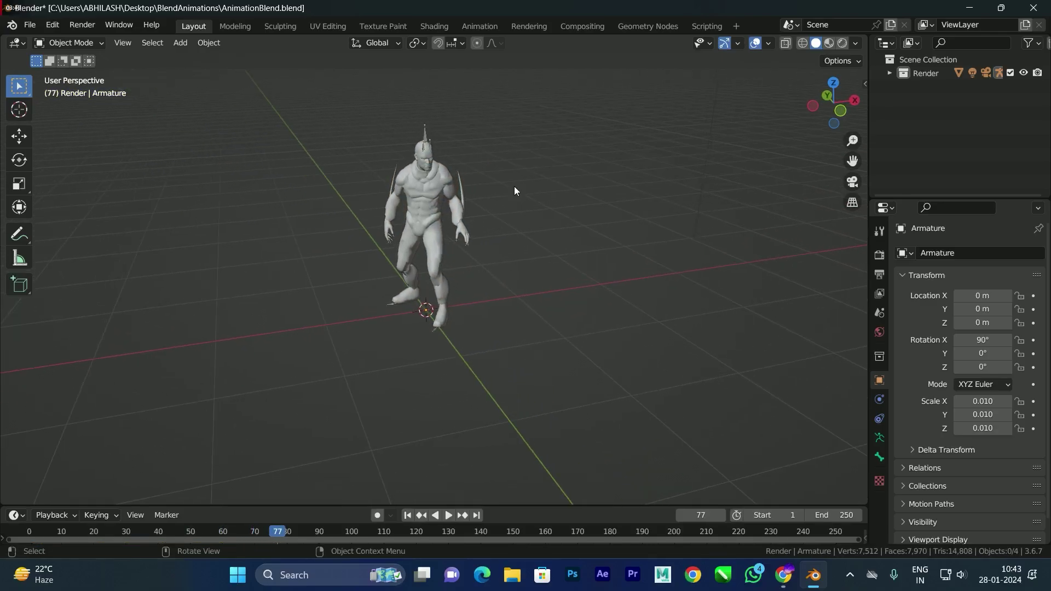
left_click(830, 43)
scroll(449, 291, "up", 3)
middle_click_drag(449, 290, 478, 216)
- Replay and scrub the animation to about frame 104, reset to frame 0, then split the 3D view
key("shift+Left")
key("space")
left_click_drag(66, 533, 397, 529)
key("Escape")
scroll(449, 225, "down", 2)
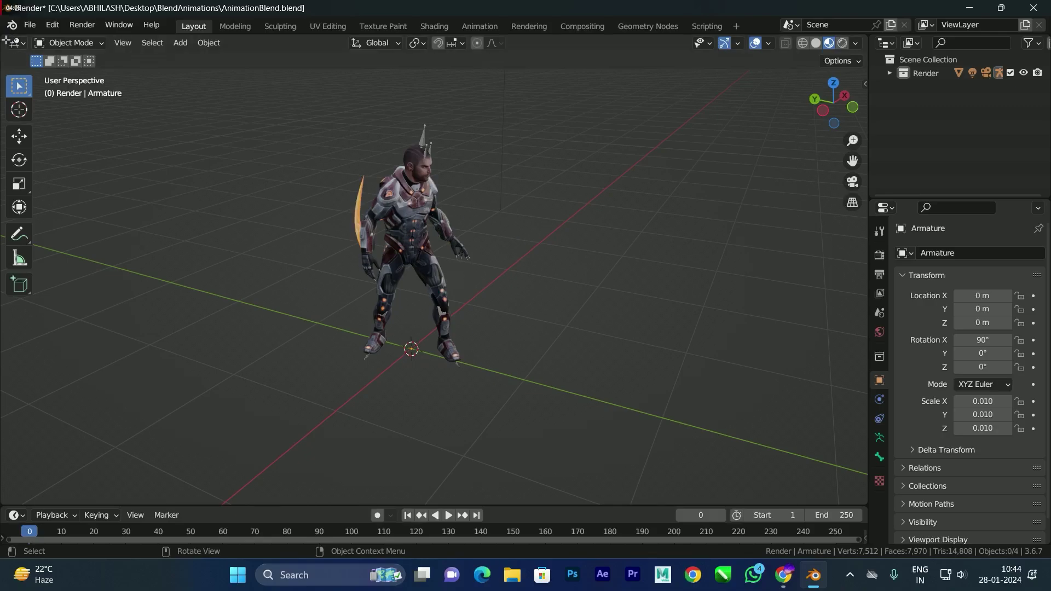
left_click_drag(2, 40, 39, 374)
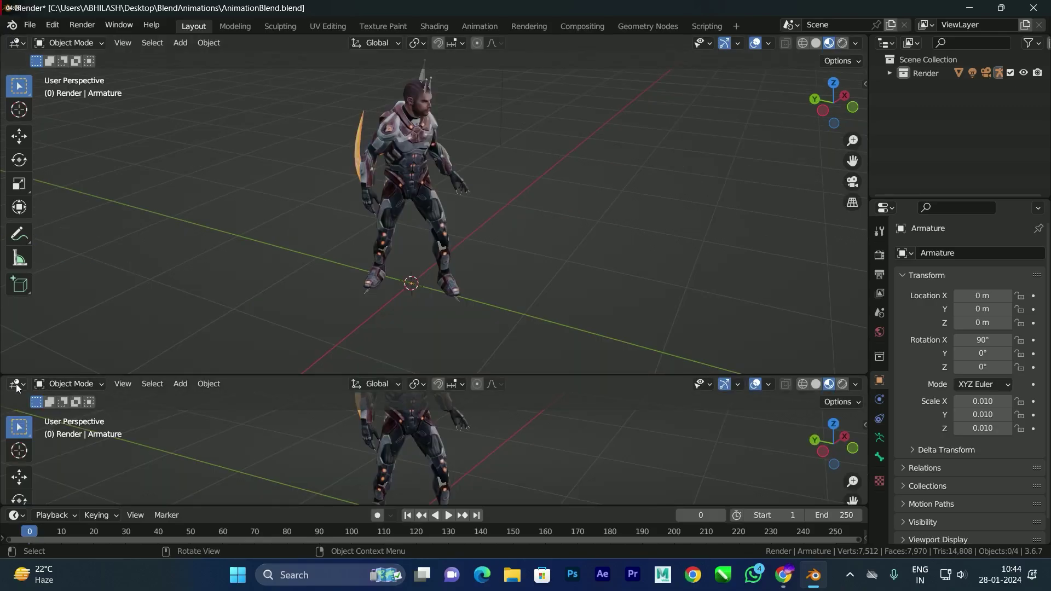
- Turn the lower area into a Dope Sheet Action Editor with Summary collapsed
left_click(16, 387)
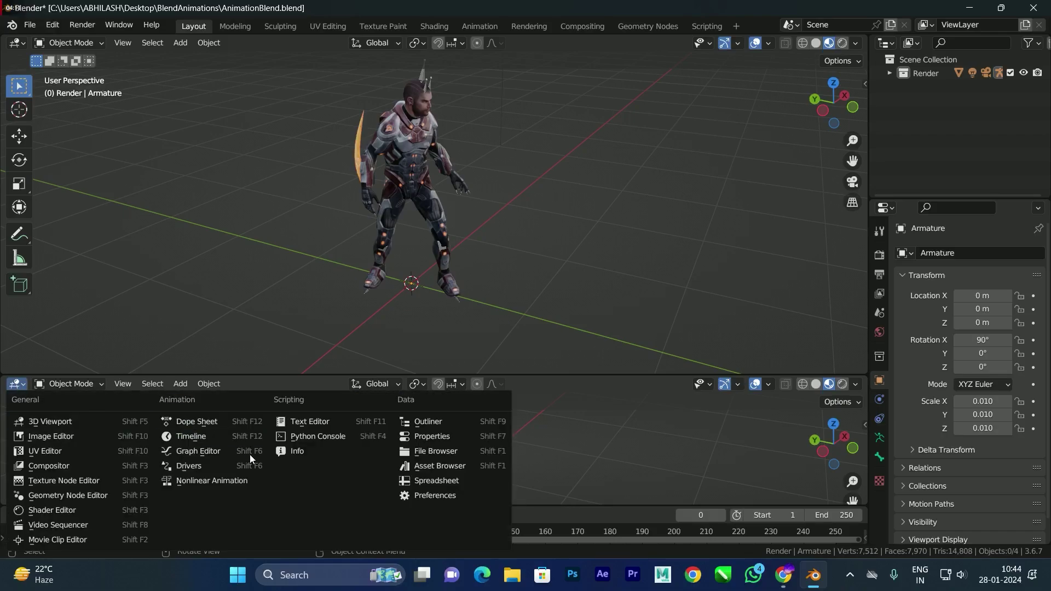
left_click(213, 422)
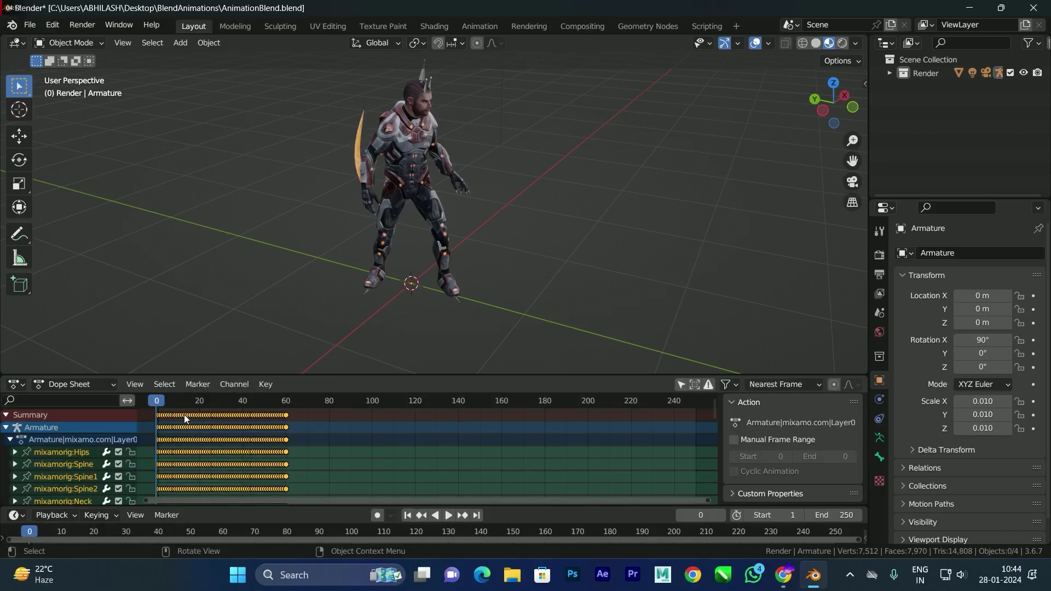
left_click(90, 385)
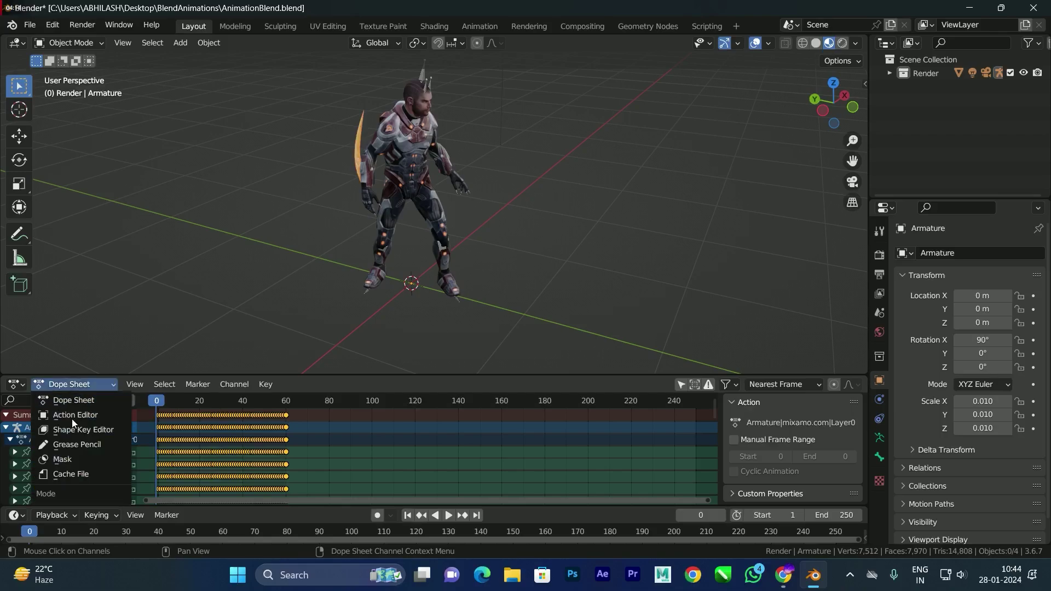
left_click(71, 419)
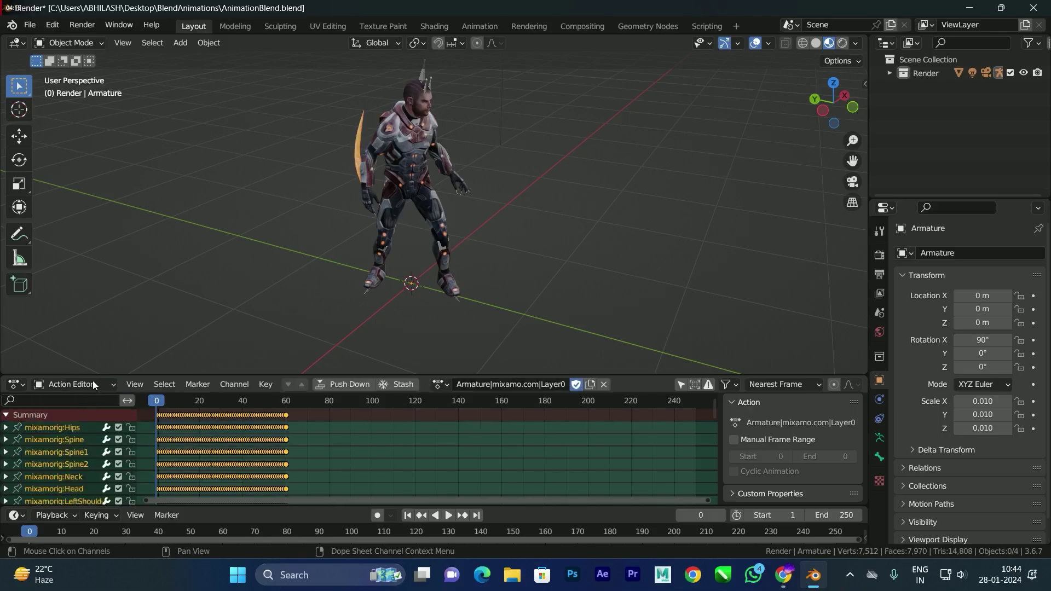
left_click(6, 415)
- Resize the areas and change the Timeline into the Nonlinear Animation editor
left_click_drag(86, 375, 86, 359)
left_click_drag(38, 504, 29, 481)
left_click(98, 482)
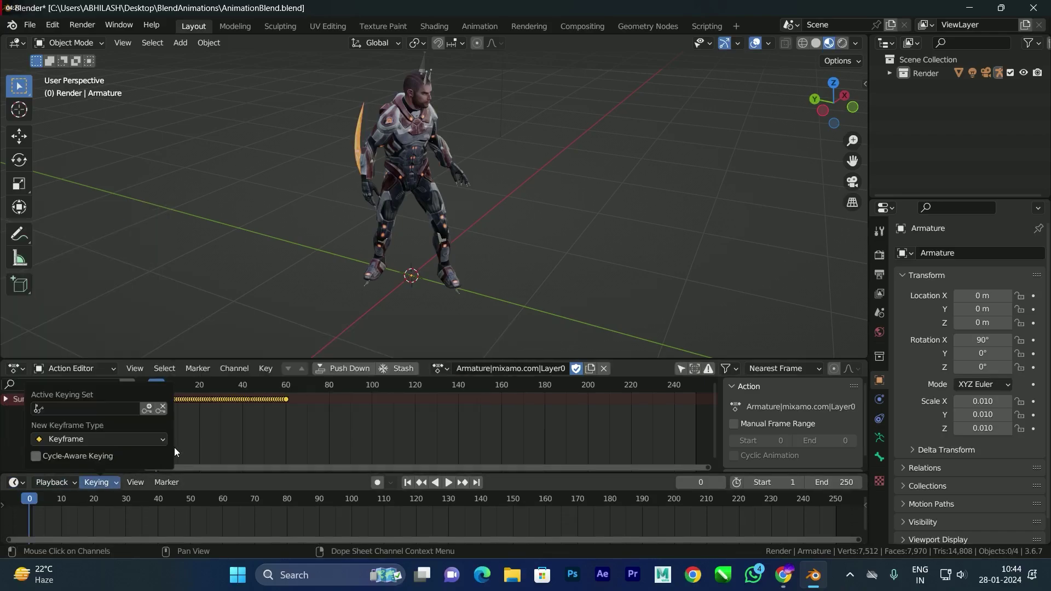
left_click(14, 482)
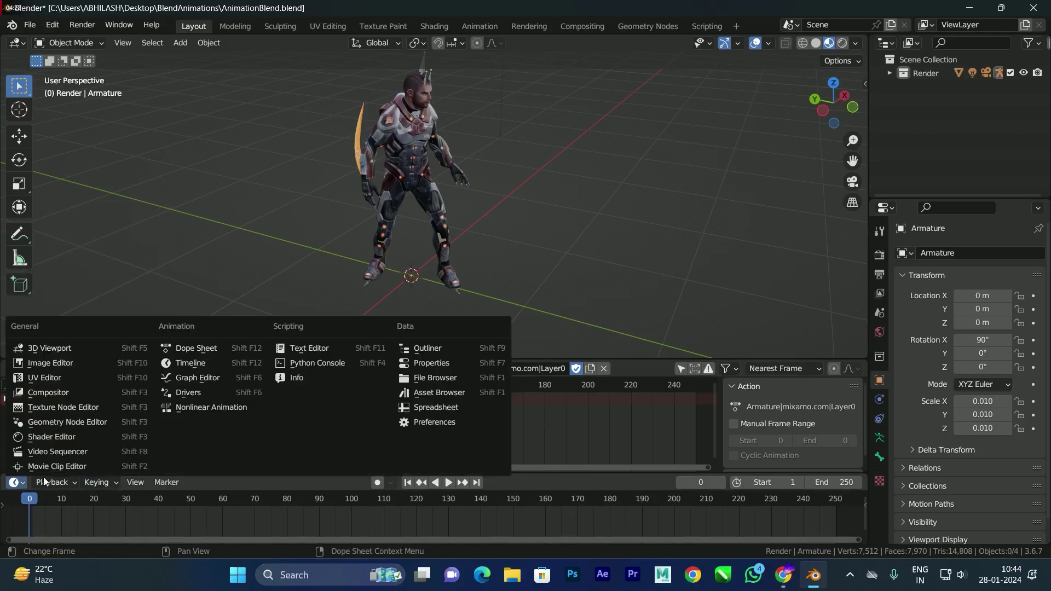
left_click(12, 484)
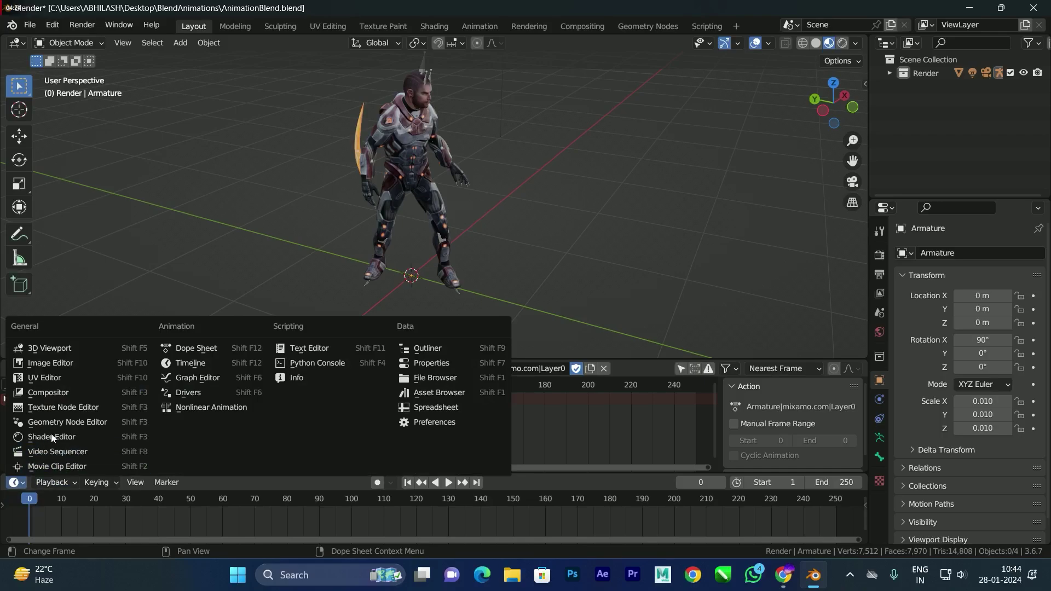
left_click(188, 409)
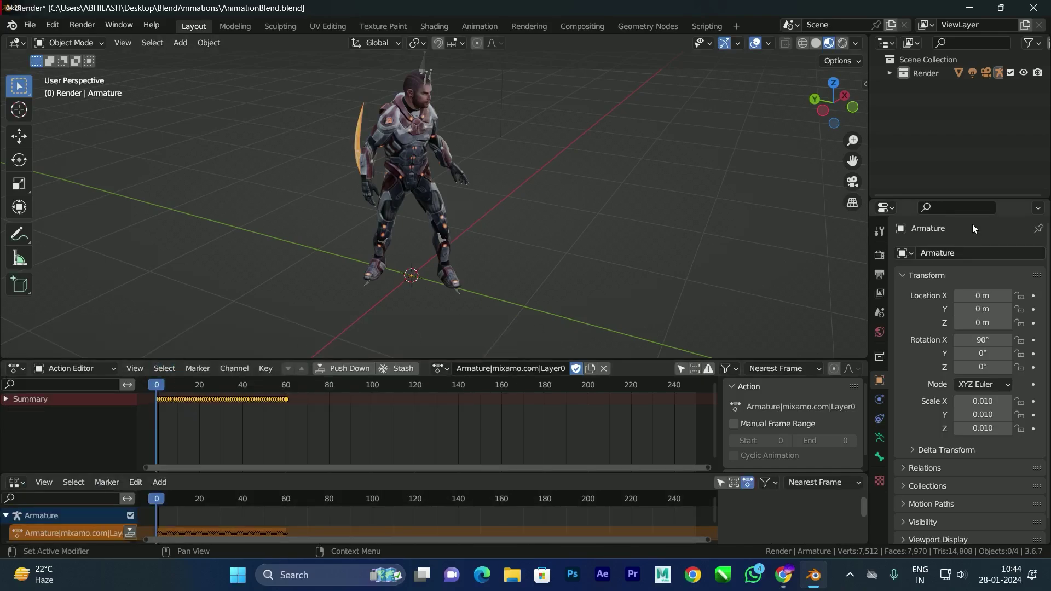
- Move the Armature into a new collection and rename it Idle
left_click(888, 73)
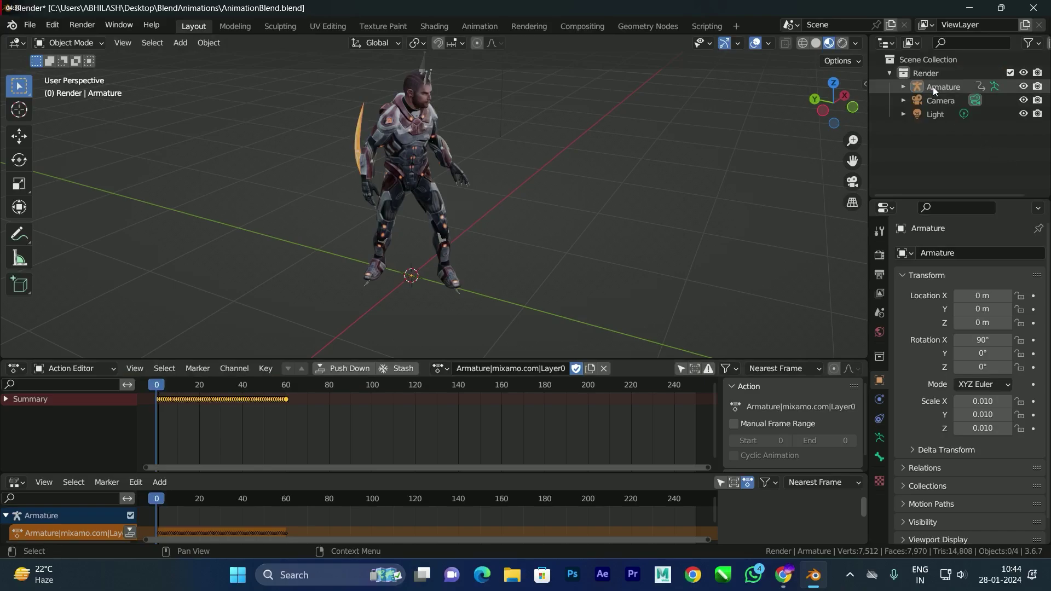
left_click(932, 87)
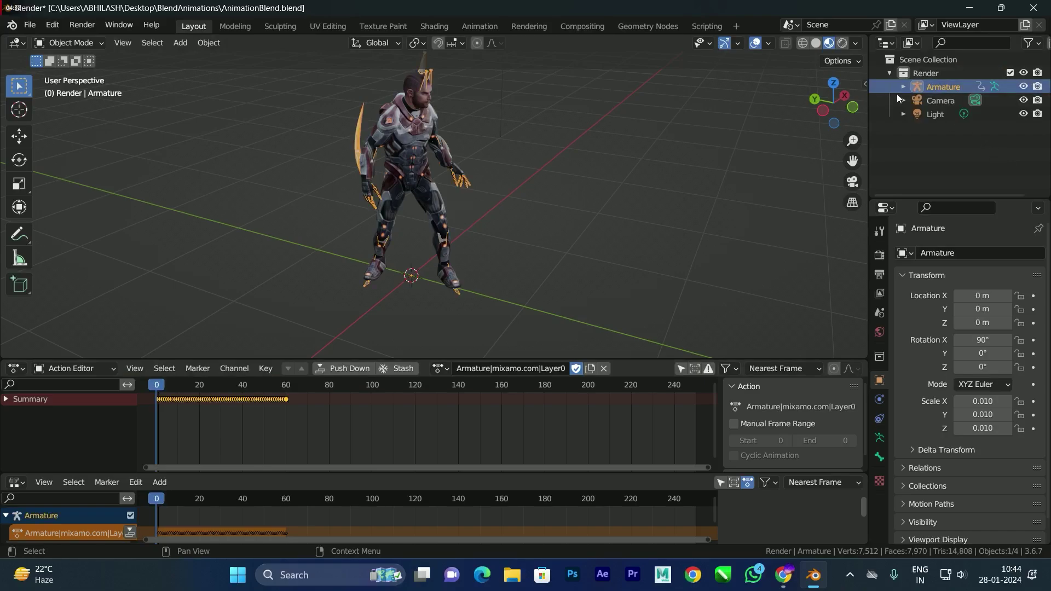
right_click(944, 86)
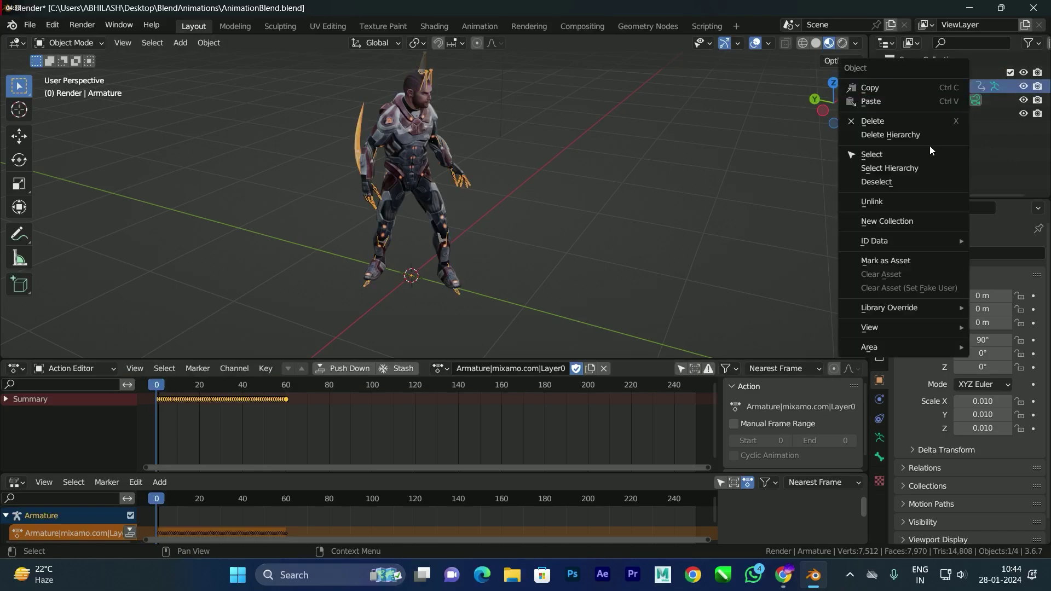
left_click(897, 223)
left_click_drag(925, 90, 928, 132)
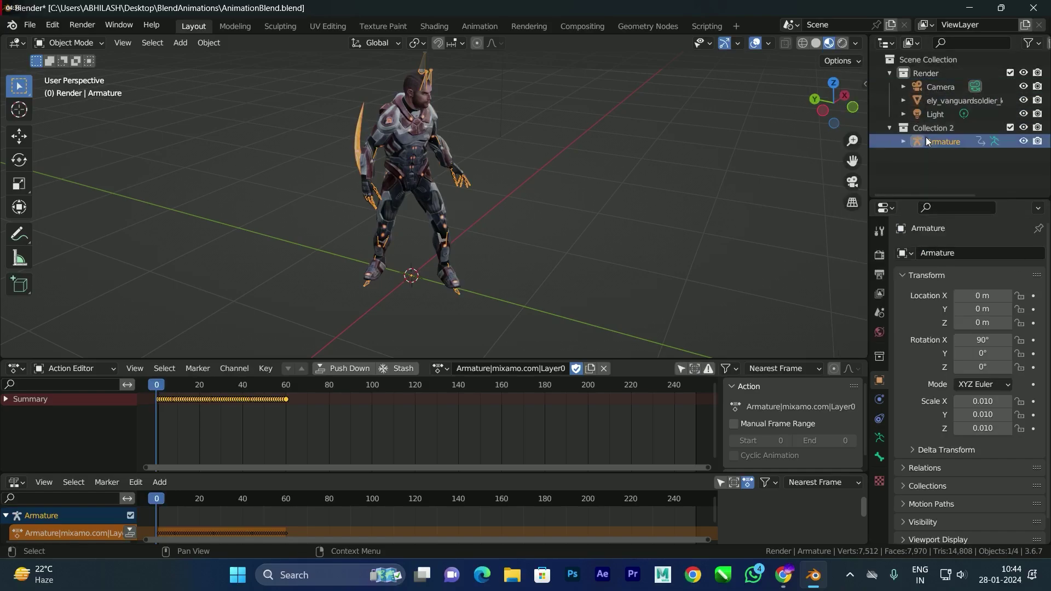
double_click(947, 143)
type("Idle")
key("Return")
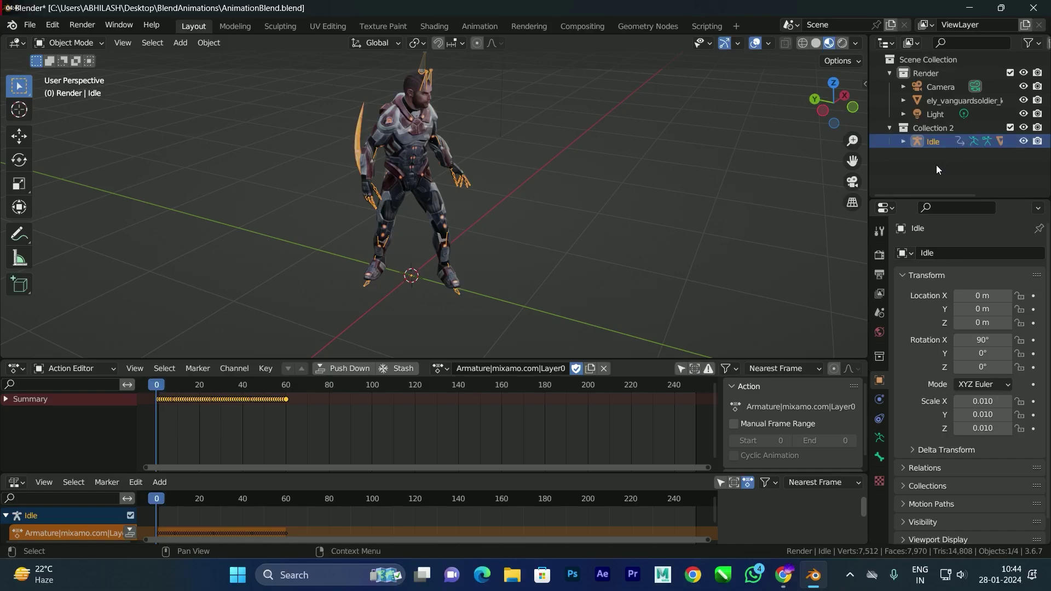
- Rename Collection 2 to BlendAnim
middle_click_drag(386, 157, 470, 123)
double_click(932, 128)
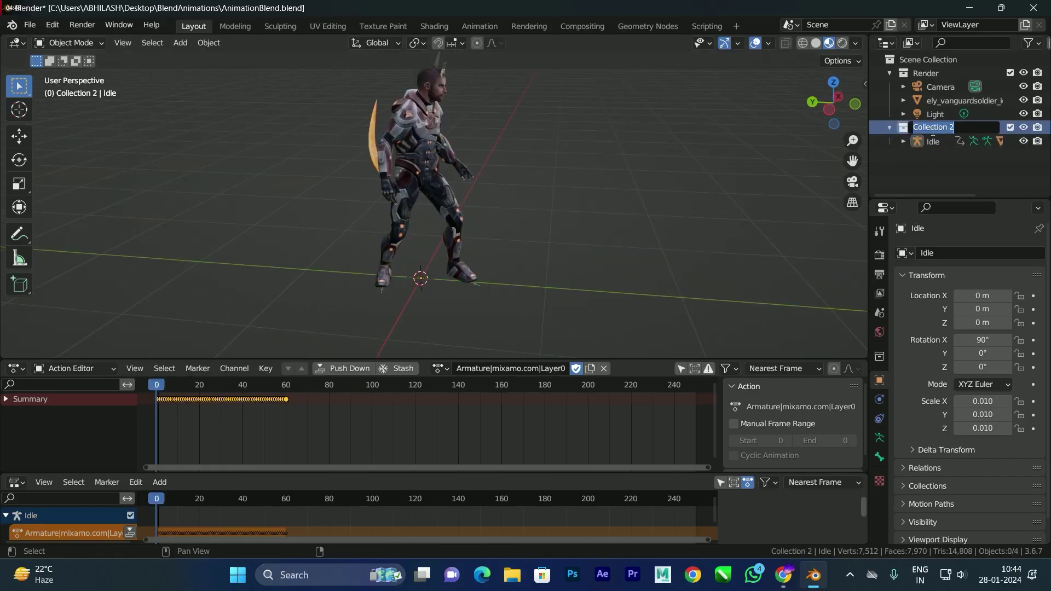
type("BlendAnim")
key("Return")
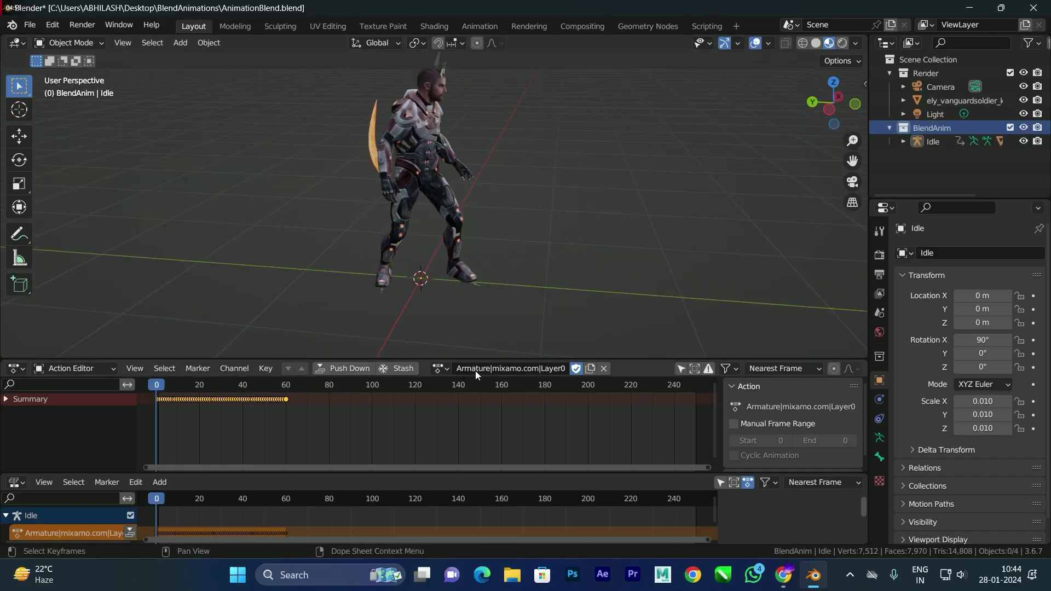
- Rename the armature's action to Idle and make the NLA editor taller
left_click(937, 143)
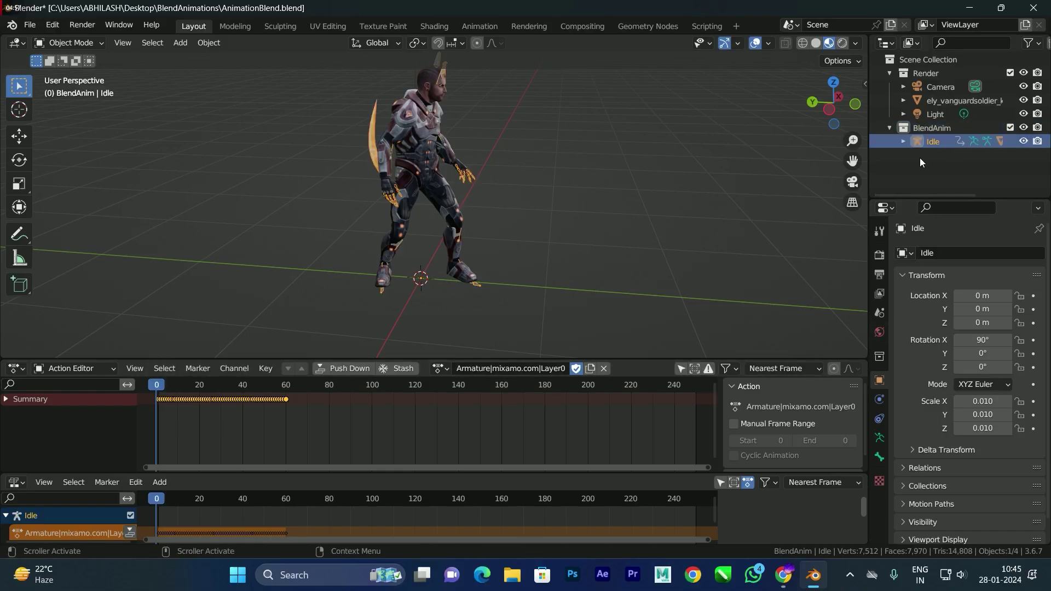
left_click(492, 370)
key("ctrl+a")
key("BackSpace")
type("Idel")
key("BackSpace")
key("BackSpace")
type("le")
key("Return")
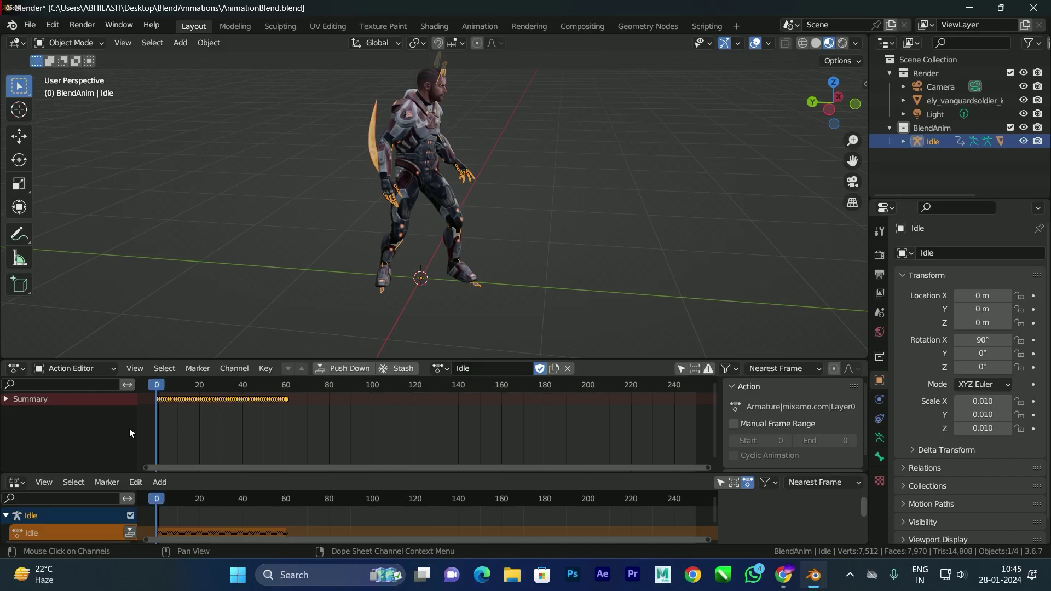
left_click_drag(59, 473, 60, 458)
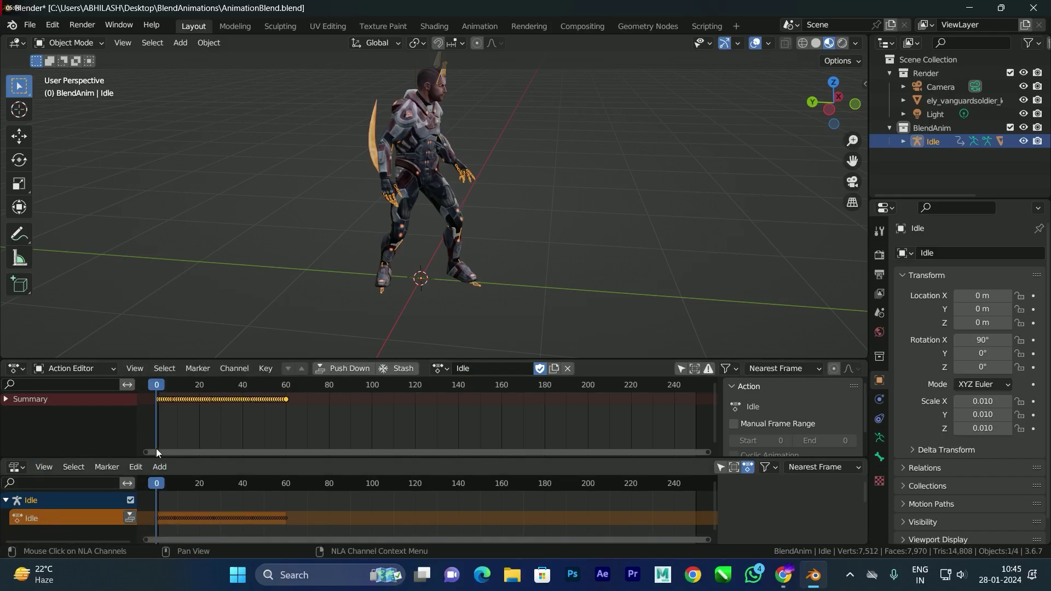
- Push the Idle action down into an NLA strip, play it, and scrub back to frame 45
left_click(347, 366)
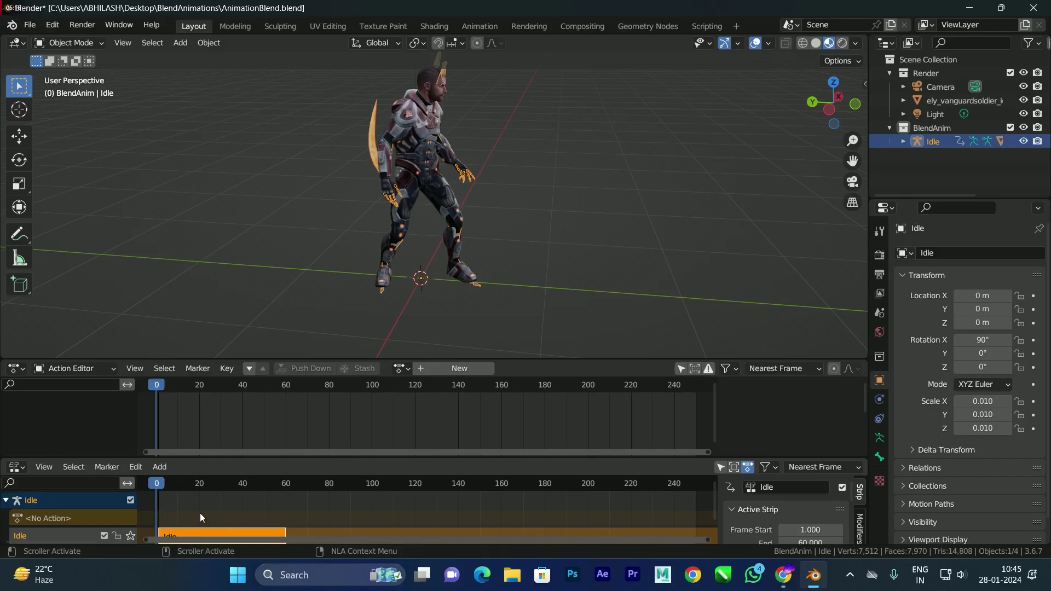
key("space")
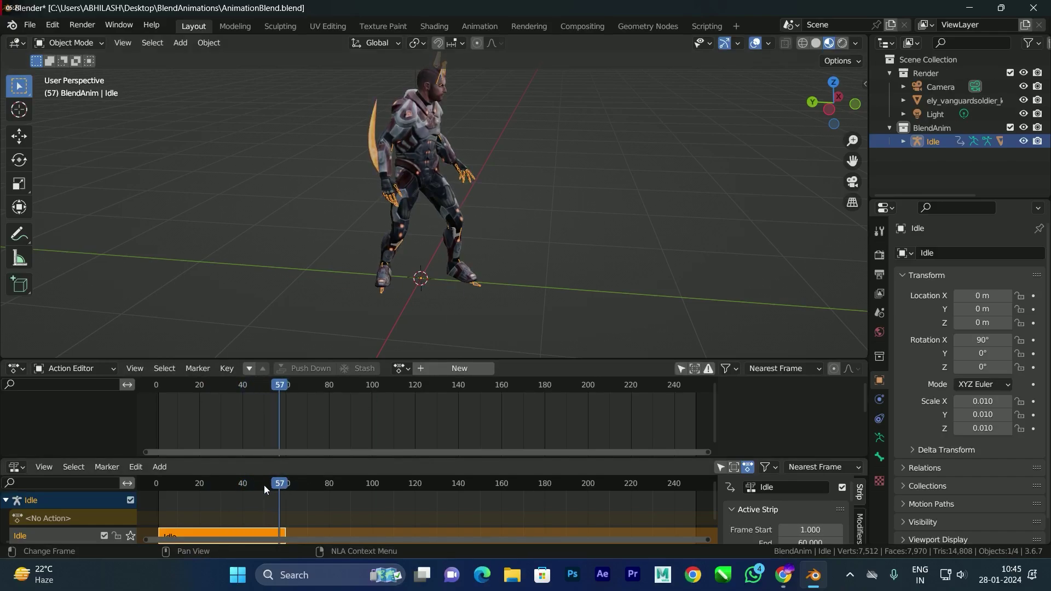
left_click_drag(269, 485, 253, 485)
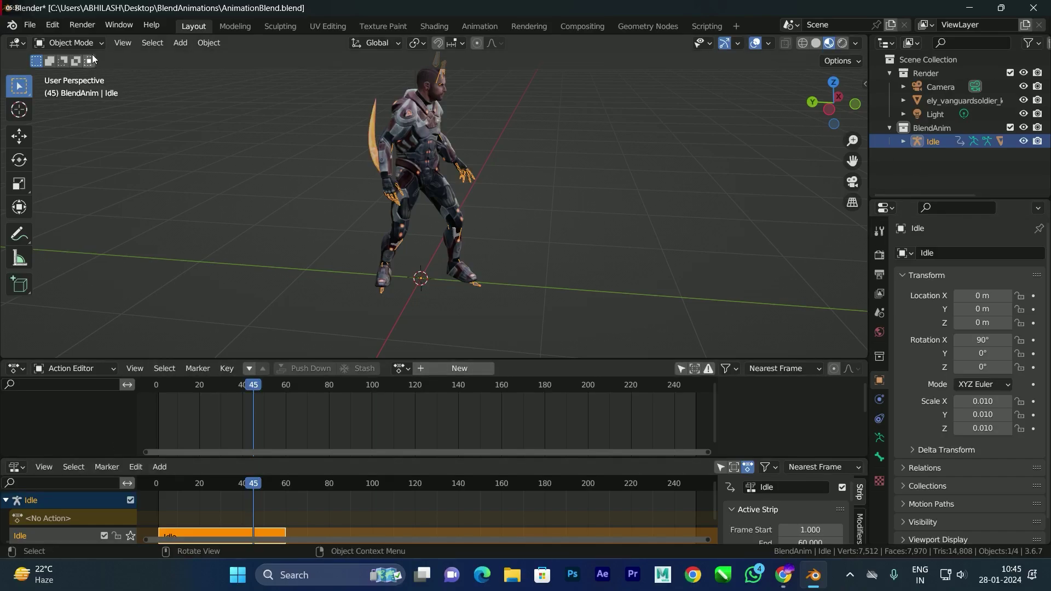
- Import the next Mixamo FBX armature into the BlendAnim collection
left_click(28, 25)
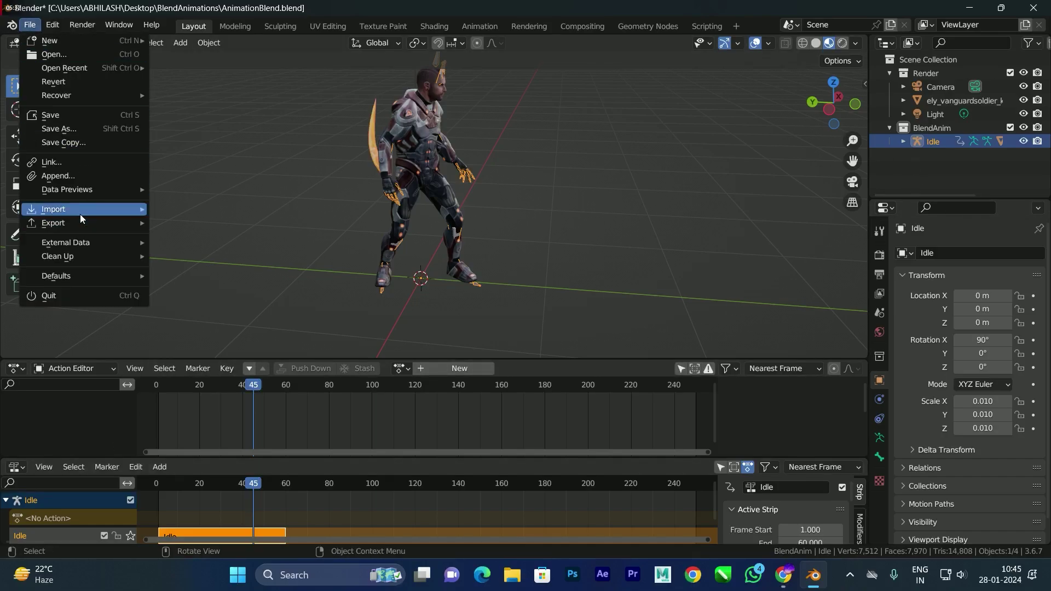
mouse_move(80, 214)
left_click(190, 360)
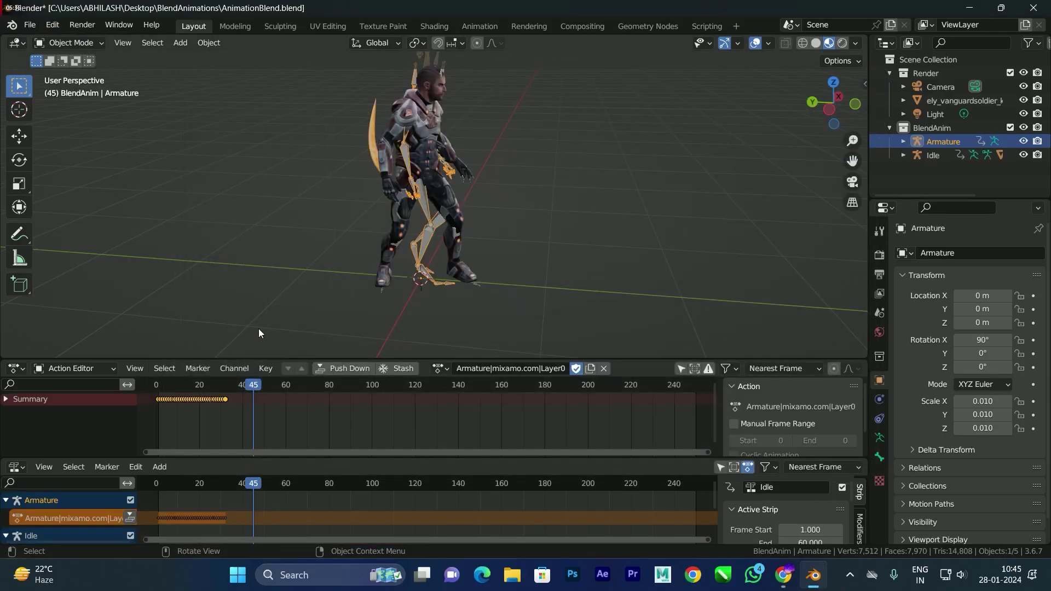
- Test-move the new armature along Y, undo the move, and hide it in the Outliner
left_click(19, 136)
left_click_drag(376, 274, 503, 285)
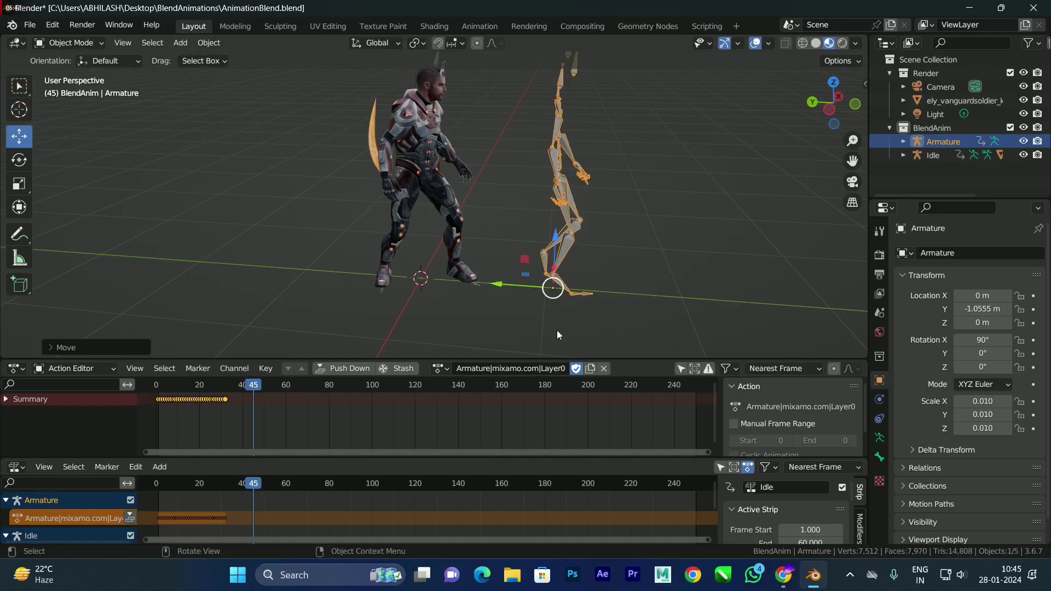
key("ctrl+z")
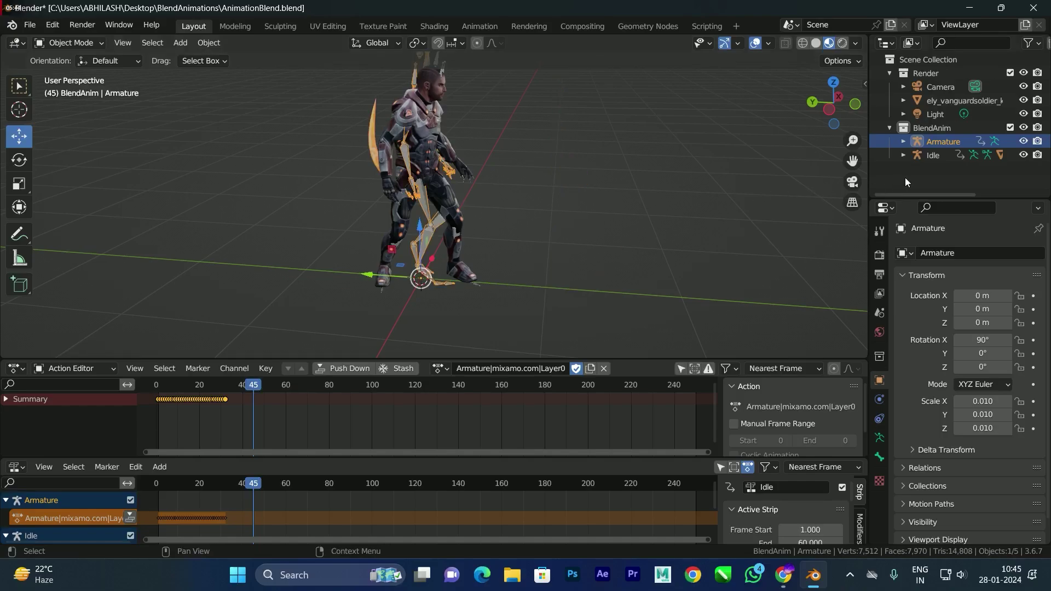
left_click(1019, 140)
- Rename the second imported armature to Walking
double_click(965, 141)
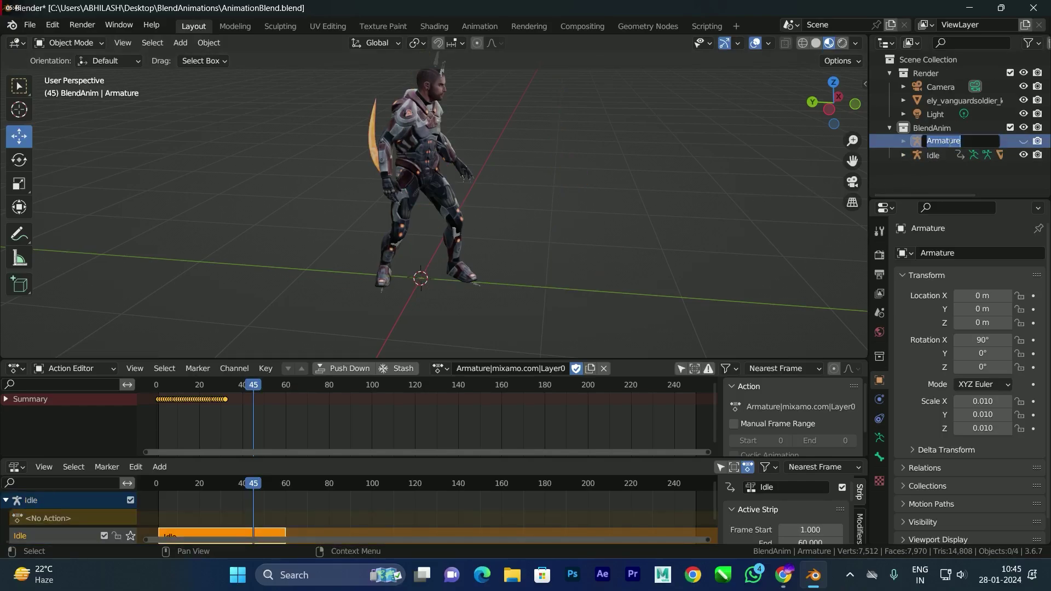
type("Walking")
key("Return")
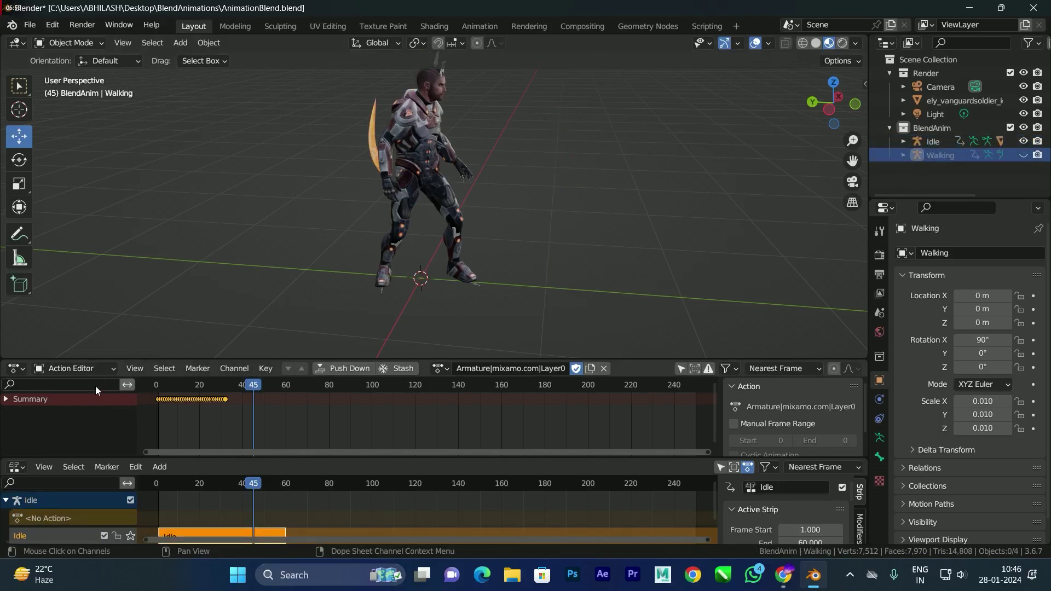
- Rename its action to Walking and make the Idle character active
double_click(517, 368)
type("Walking")
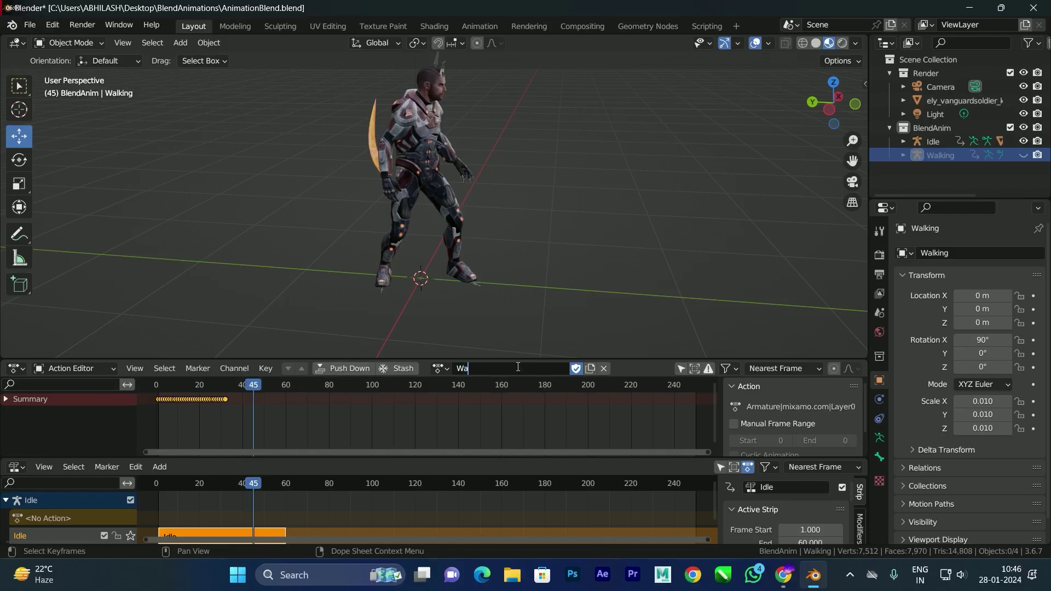
key("Return")
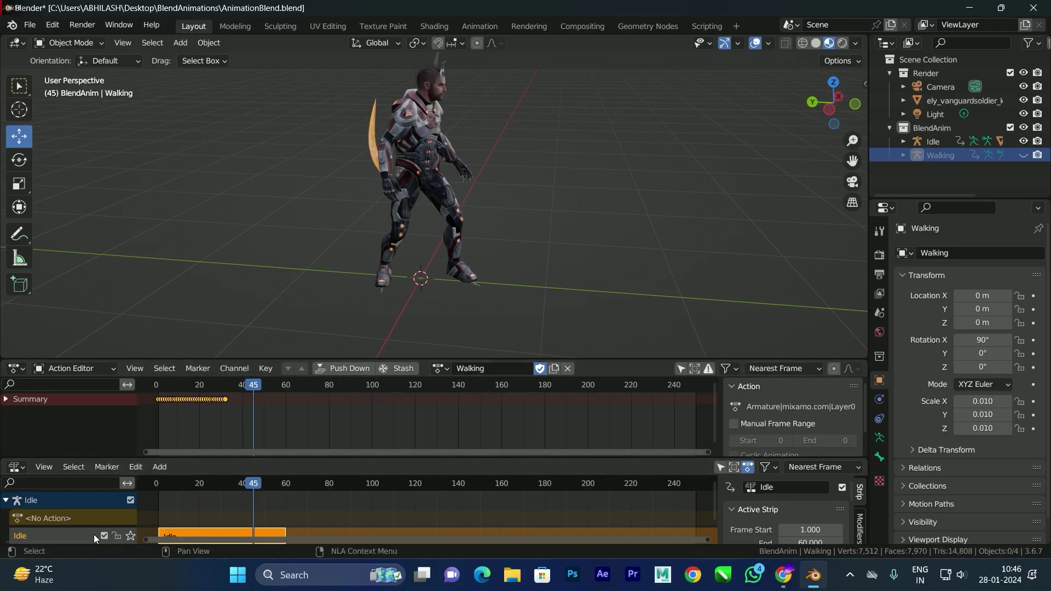
left_click(931, 143)
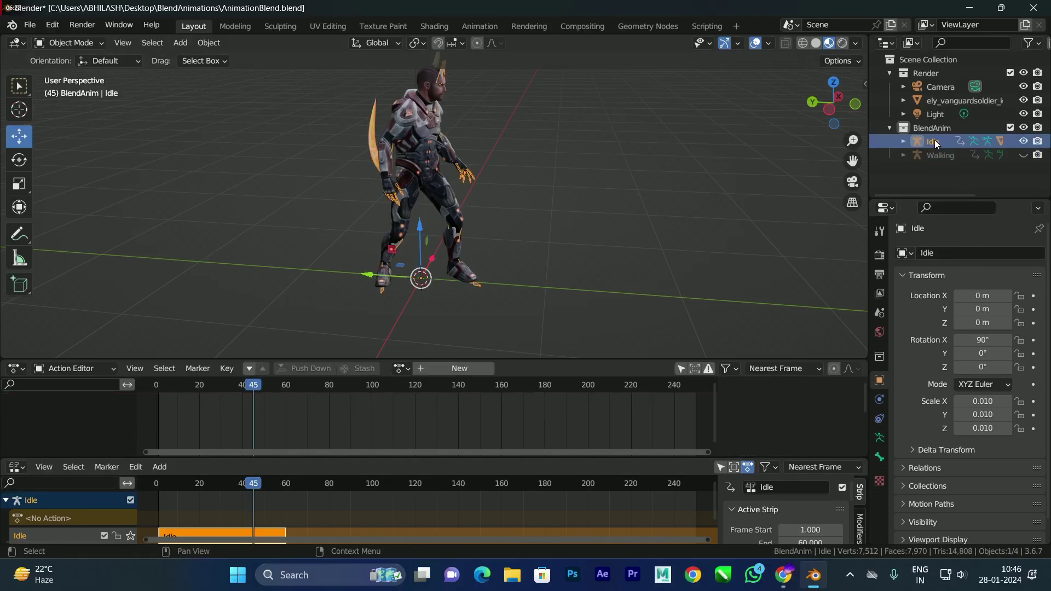
- Assign the Walking action to Idle and shift its keyframes 53 frames later, to frame 54
left_click(401, 367)
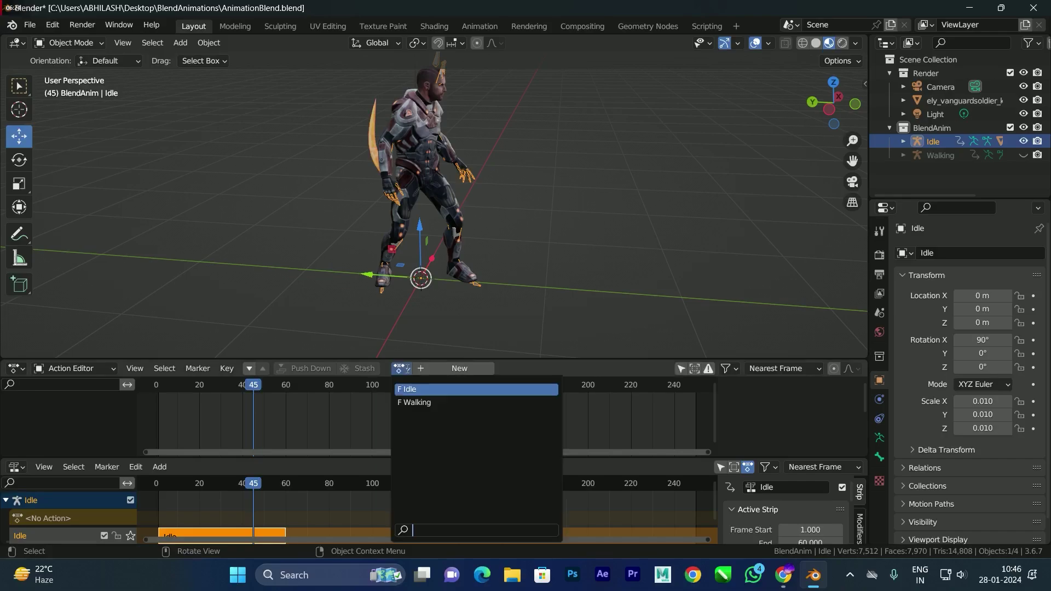
left_click(415, 403)
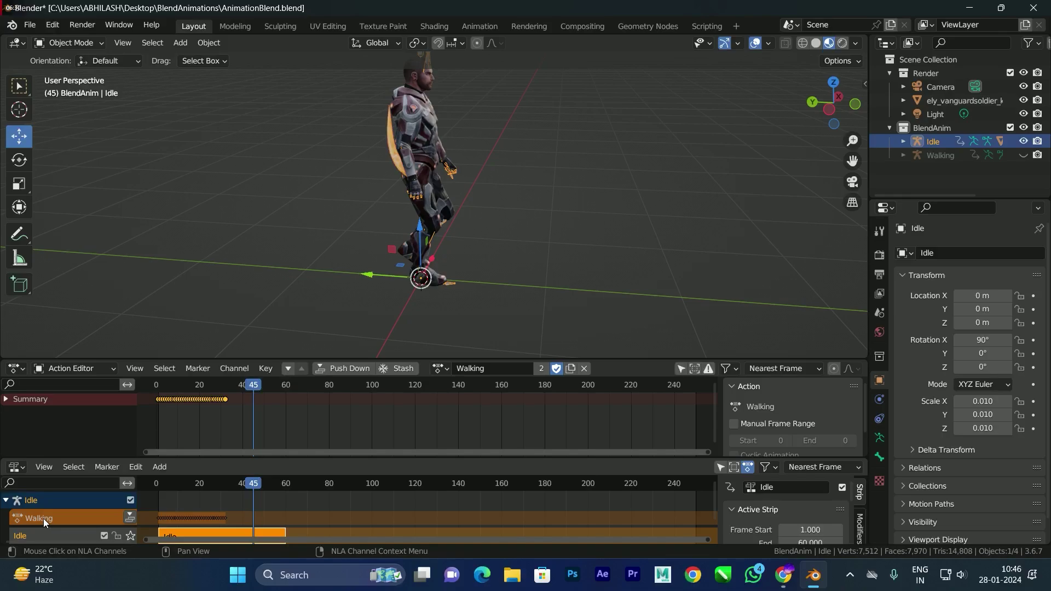
left_click_drag(280, 416, 163, 395)
key("g")
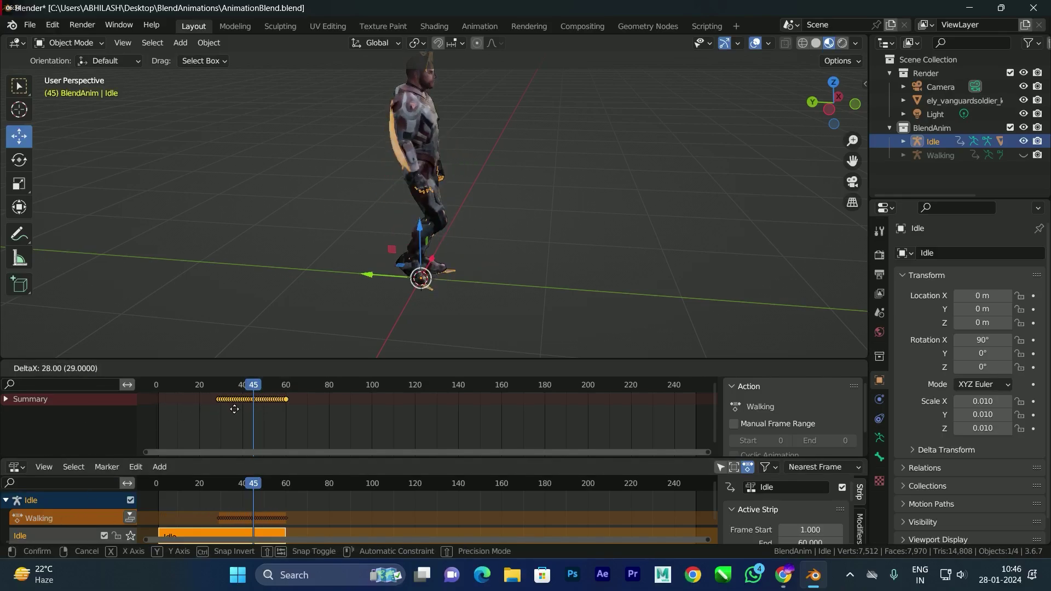
left_click(280, 415)
- Push the Walking action down into its own NLA strip
scroll(82, 513, "down", 1)
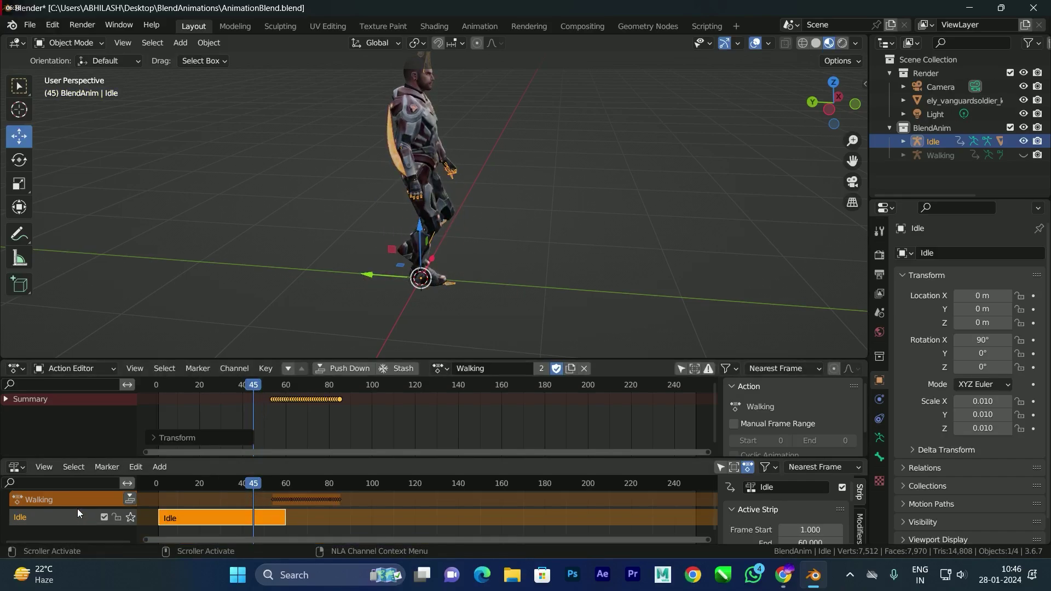
scroll(77, 513, "up", 1)
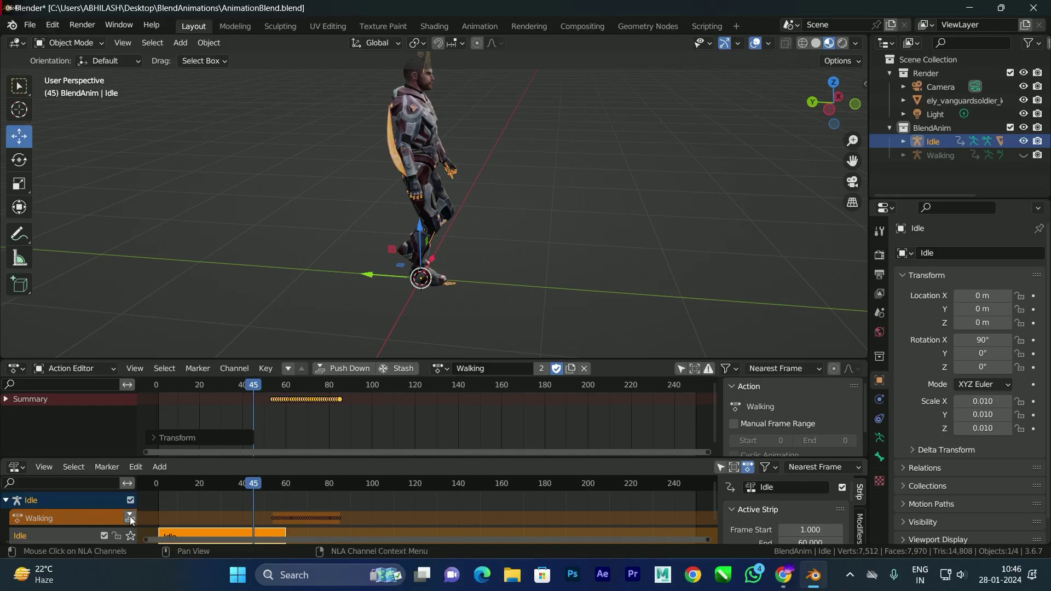
left_click(344, 372)
scroll(316, 500, "down", 2)
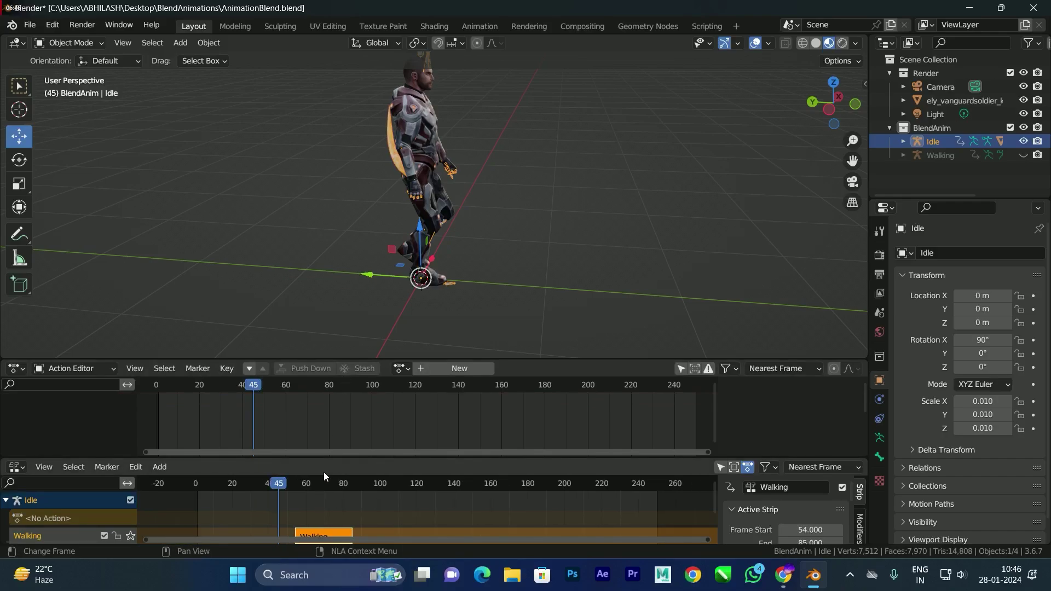
- Enlarge the NLA area to show both tracks and play the Idle-to-Walking sequence from the start
left_click_drag(324, 456, 323, 421)
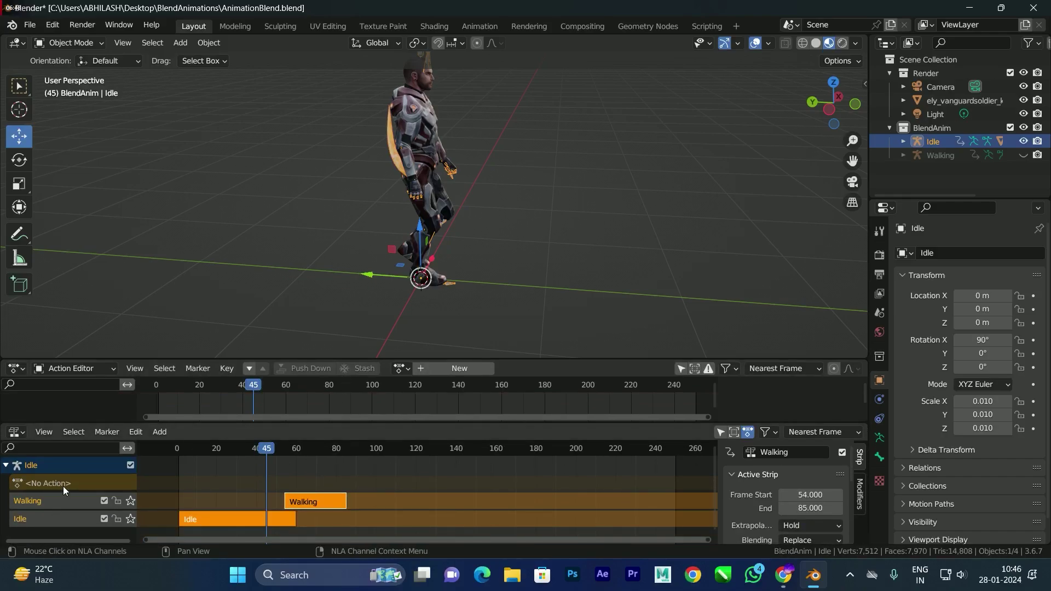
key("space")
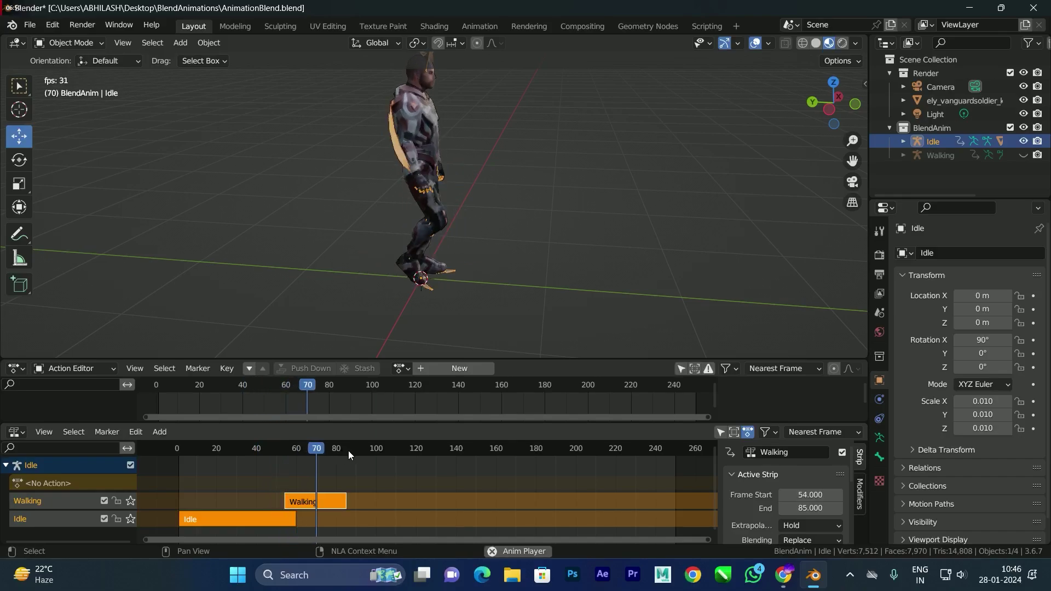
left_click_drag(335, 451, 177, 455)
key("space")
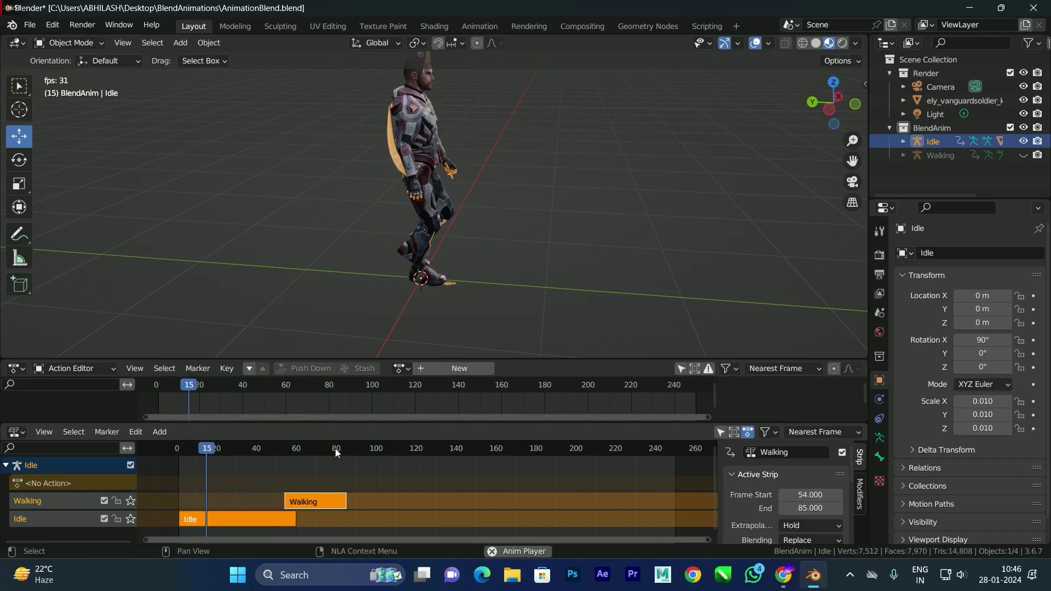
key("space")
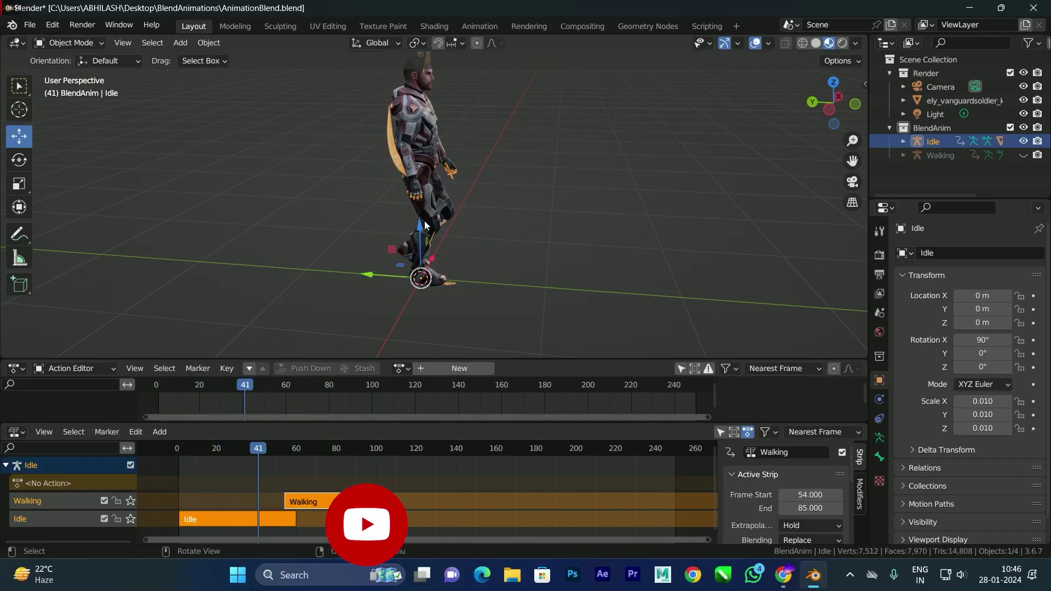
key("space")
key("space")
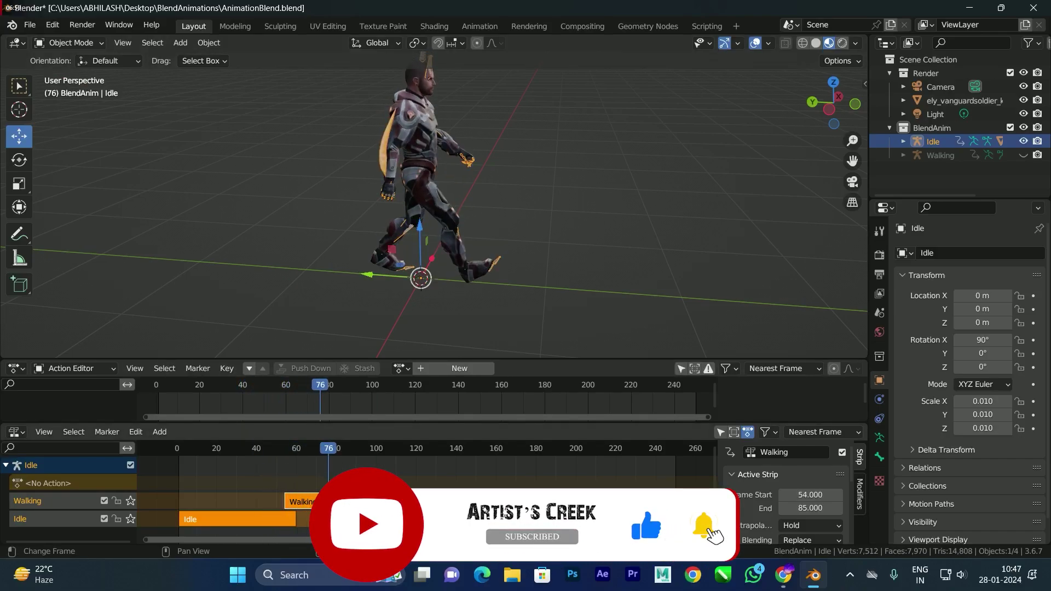
- Select the Walking strip and show its properties in a widened sidebar
key("alt+a")
left_click(319, 496)
key("n")
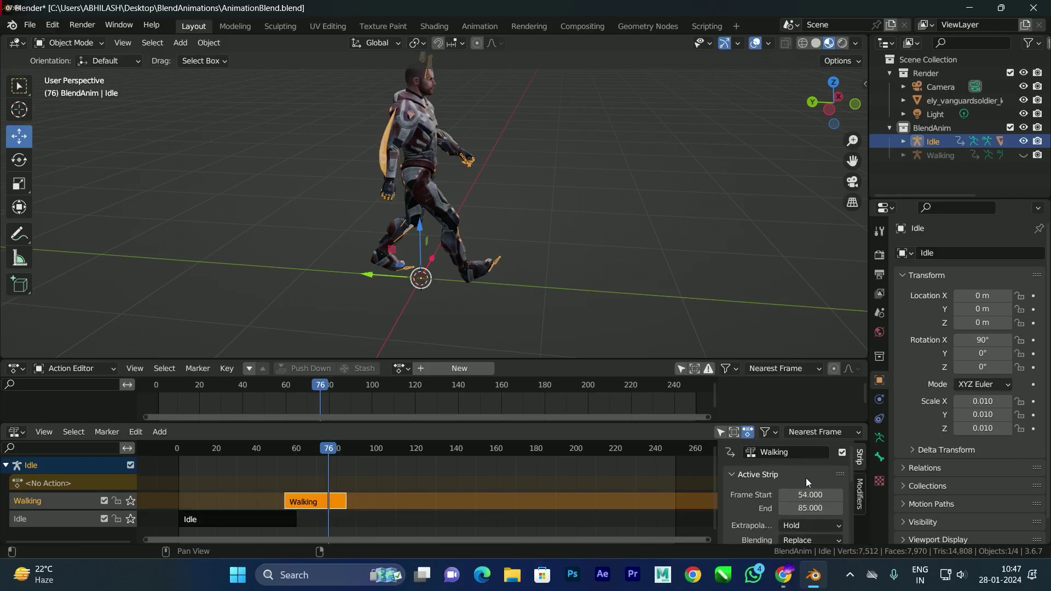
key("n")
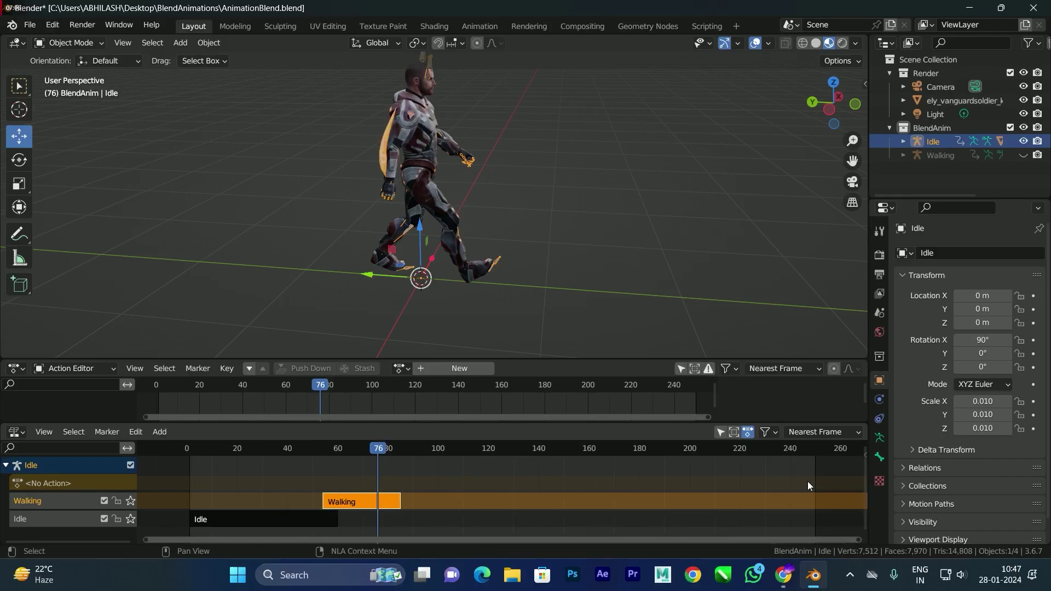
key("n")
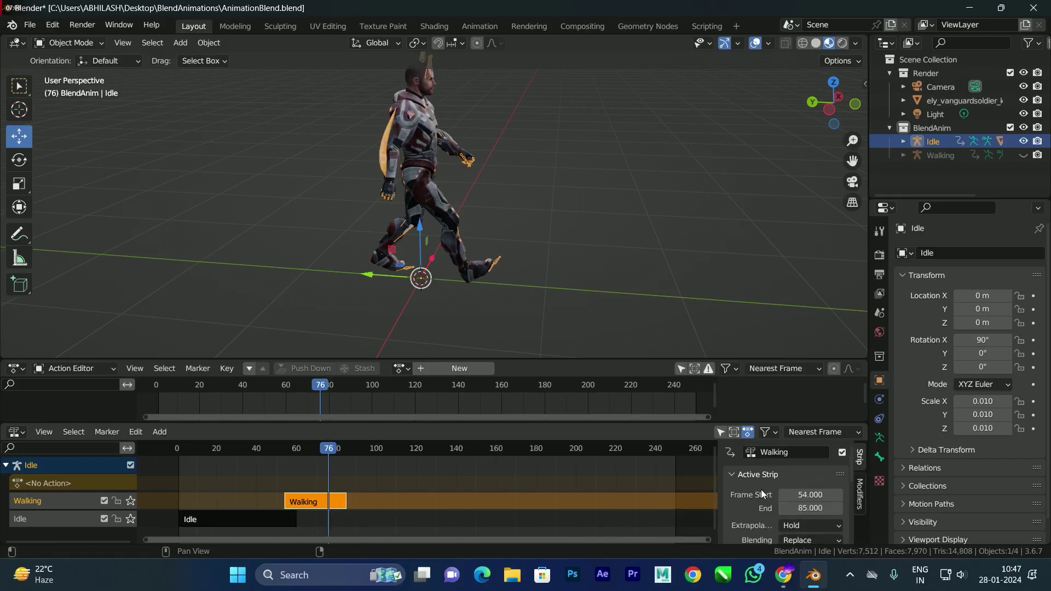
scroll(760, 491, "down", 1)
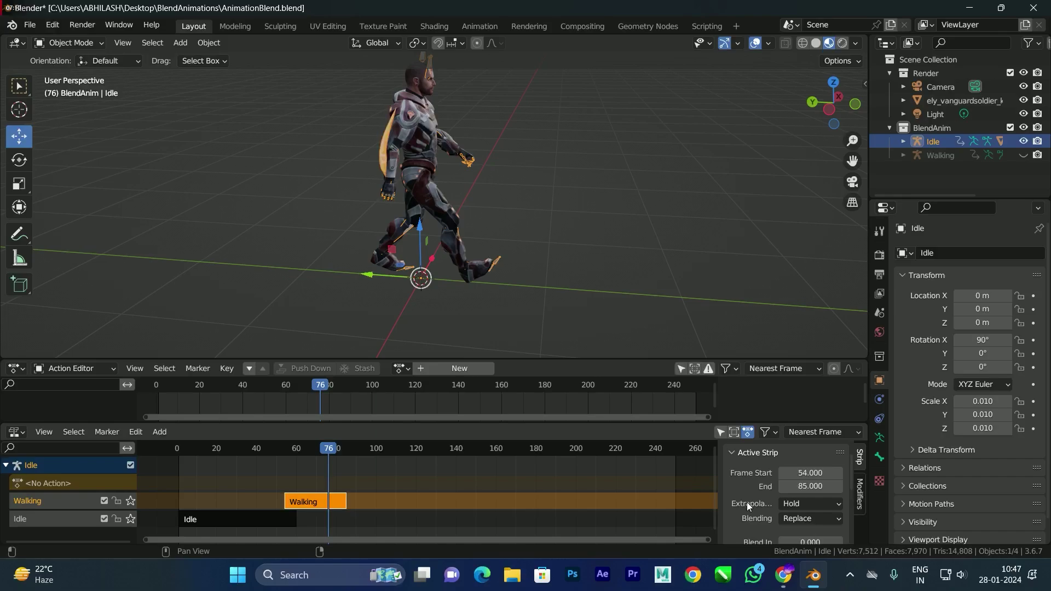
left_click_drag(714, 505, 679, 504)
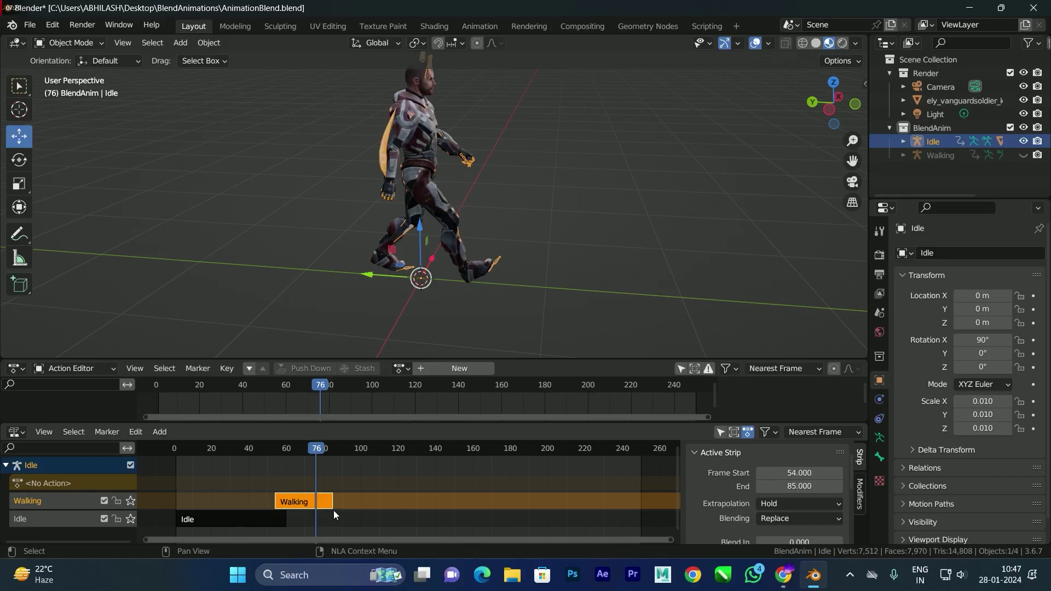
- Set the Walking strip's extrapolation to Nothing and replay from the start
left_click(776, 503)
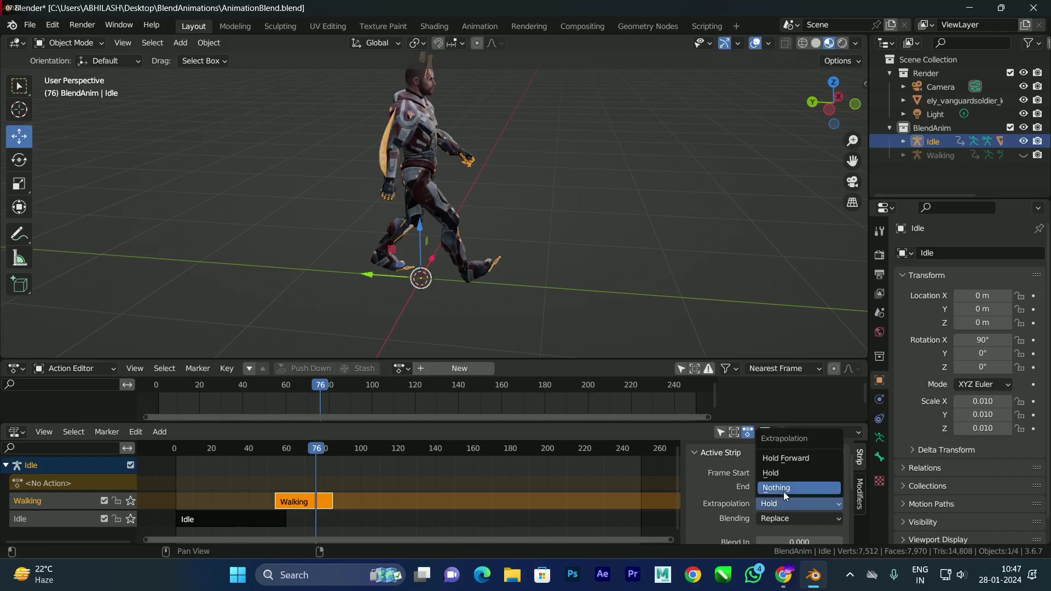
left_click(783, 490)
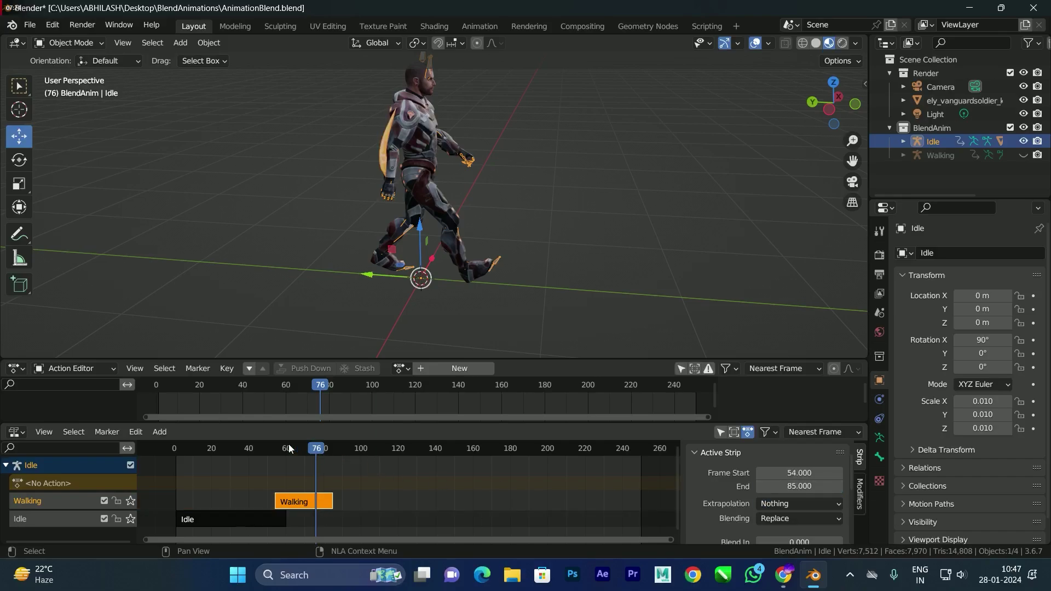
left_click_drag(300, 448, 172, 464)
key("space")
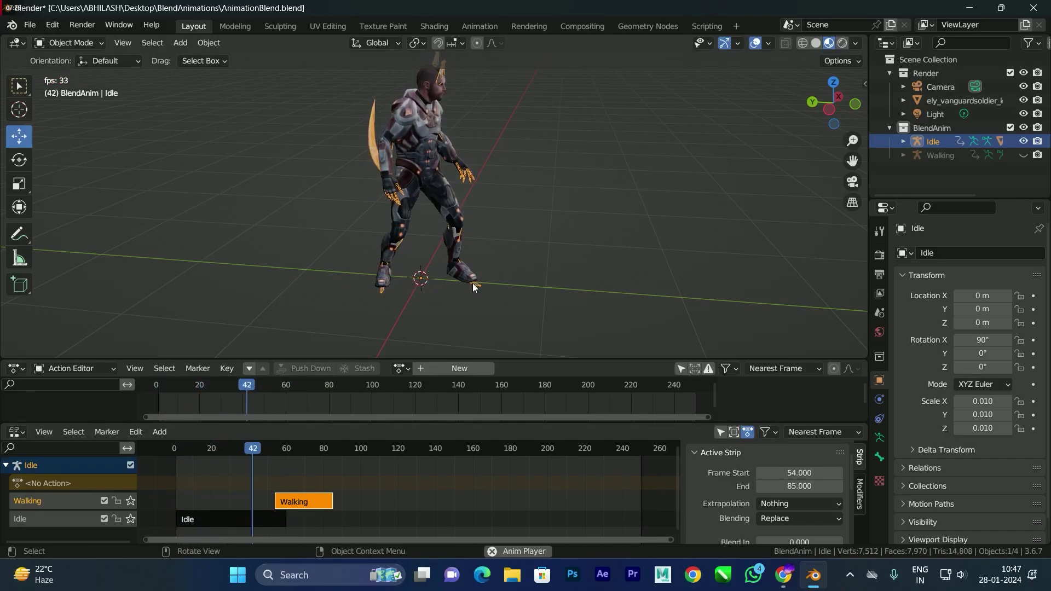
key("space")
- Replay the transition from frame 41, inspect the pose at frame 46, and select the Idle strip
left_click_drag(308, 445, 251, 455)
key("space")
key("space")
left_click(271, 450)
left_click_drag(262, 452, 251, 454)
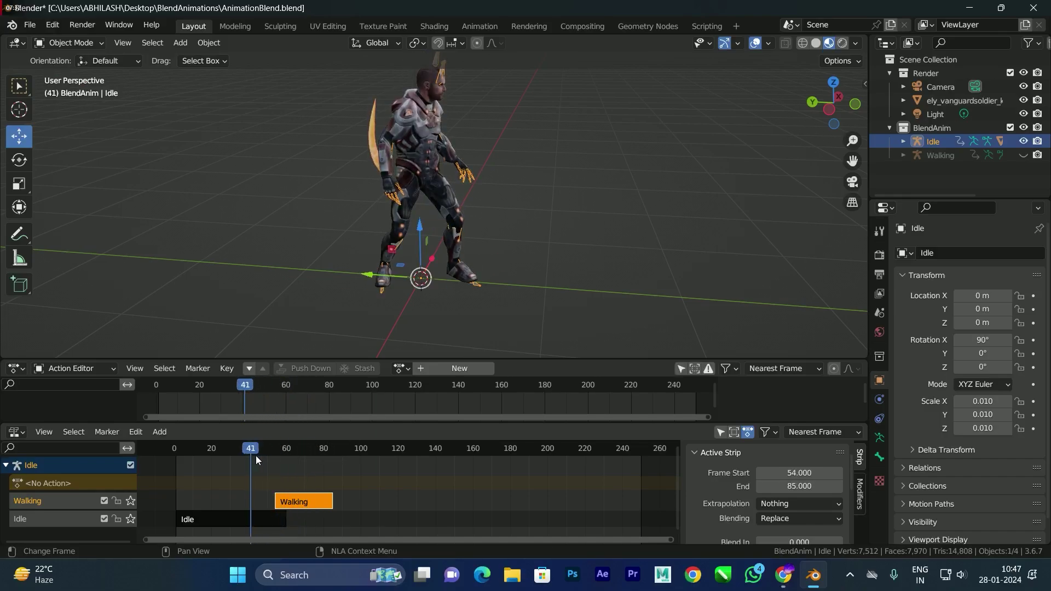
key("space")
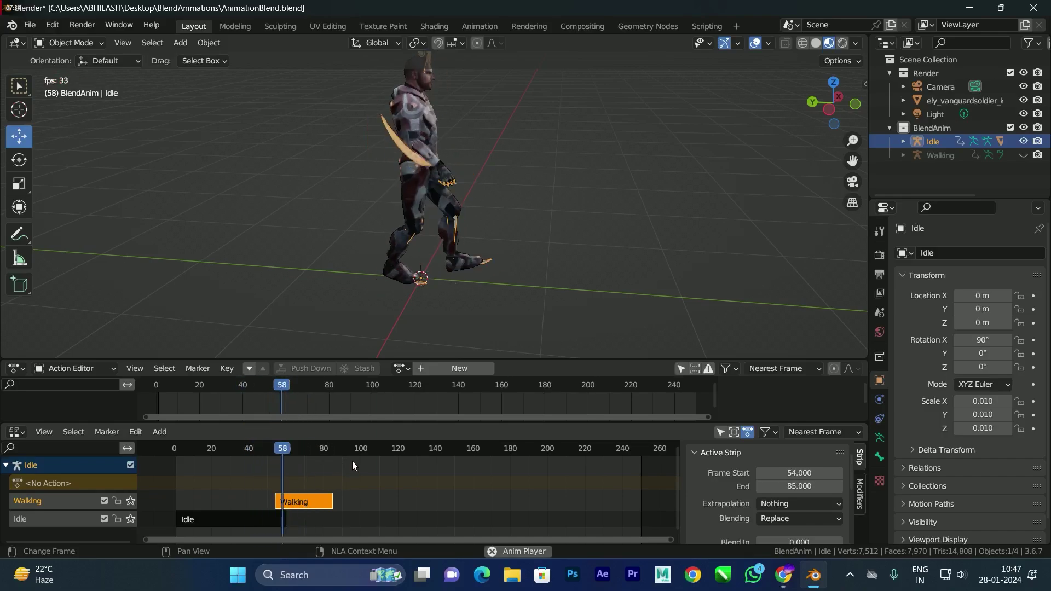
key("space")
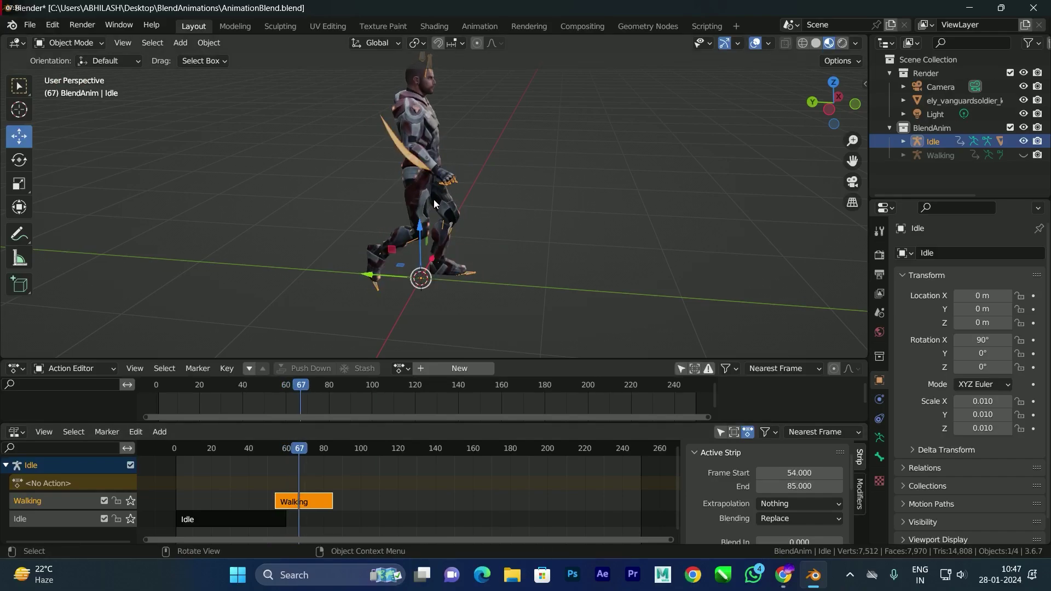
left_click_drag(307, 457, 259, 451)
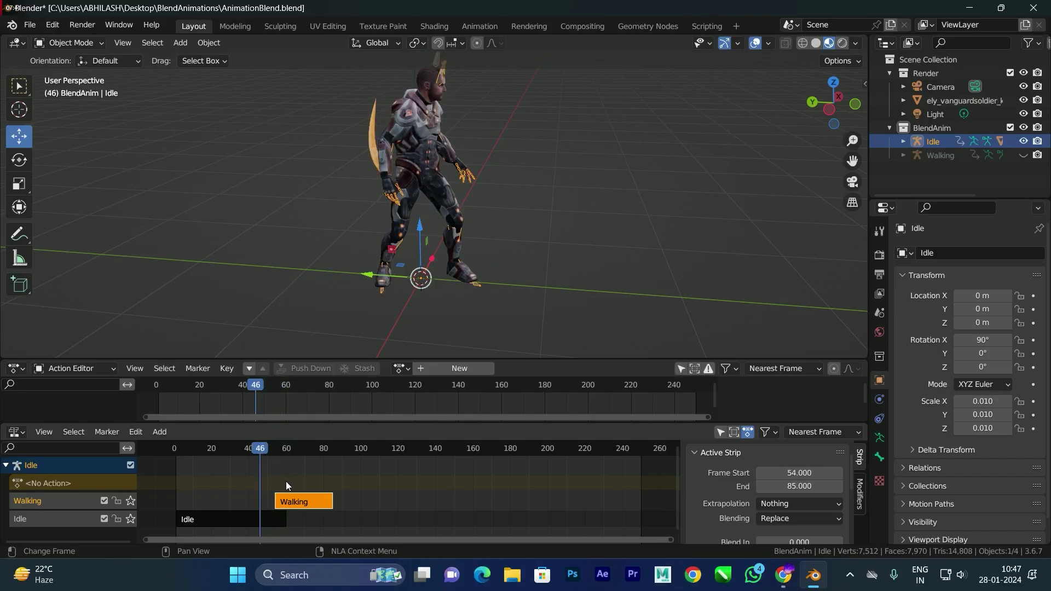
left_click(320, 486)
- Give the Idle strip a 5-frame blend-in and add a blend-in to the Walking strip
left_click(277, 517)
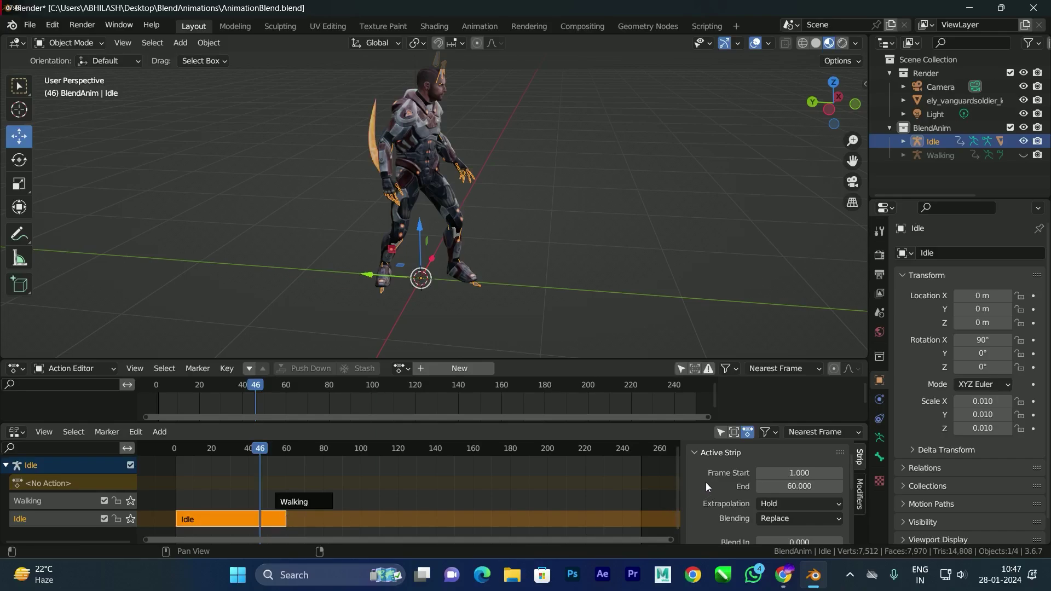
scroll(706, 482, "down", 1)
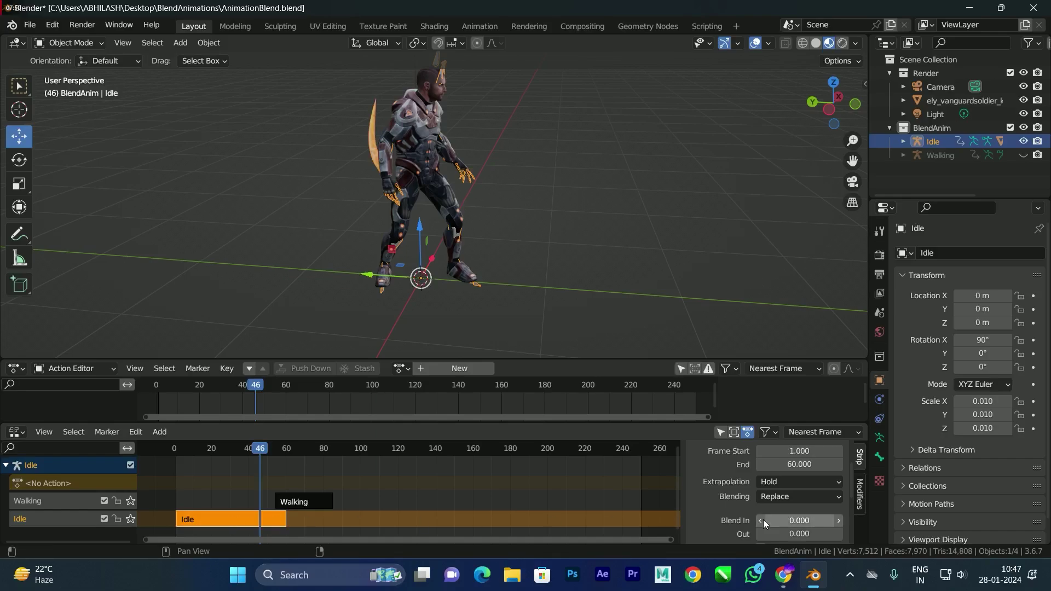
left_click_drag(761, 522, 811, 522)
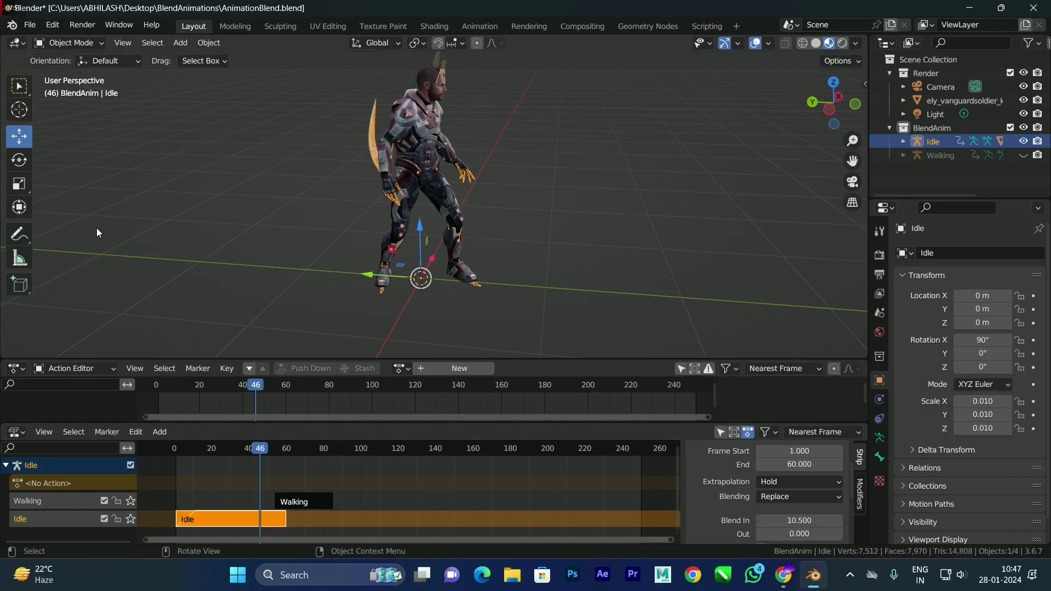
left_click(315, 505)
left_click_drag(788, 520, 810, 520)
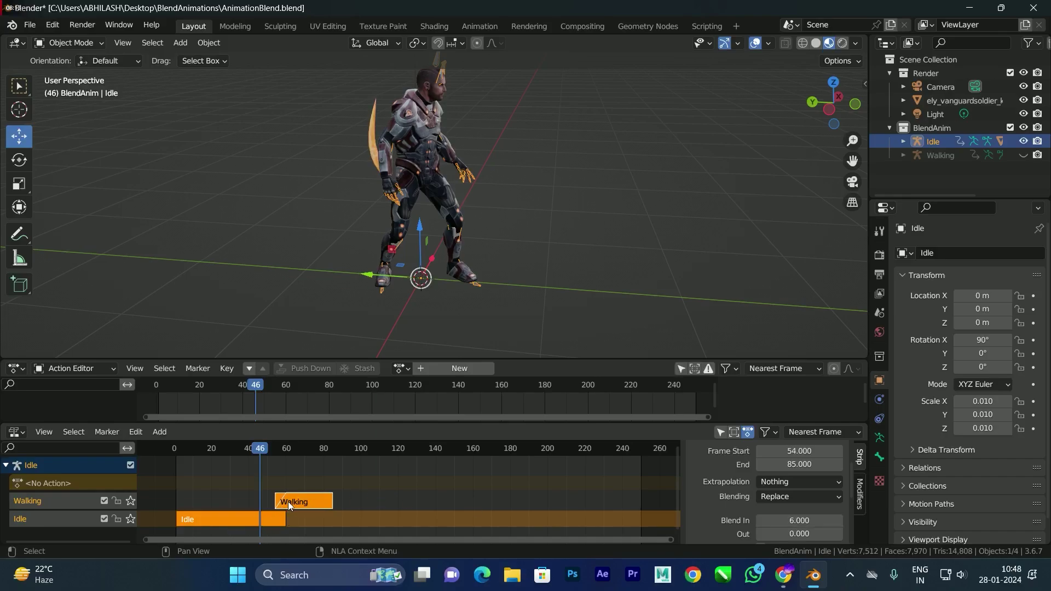
- Play from frame 44 to check the Idle-to-Walking transition, stopping near frame 58
left_click_drag(259, 454, 255, 449)
left_click_drag(235, 485, 307, 531)
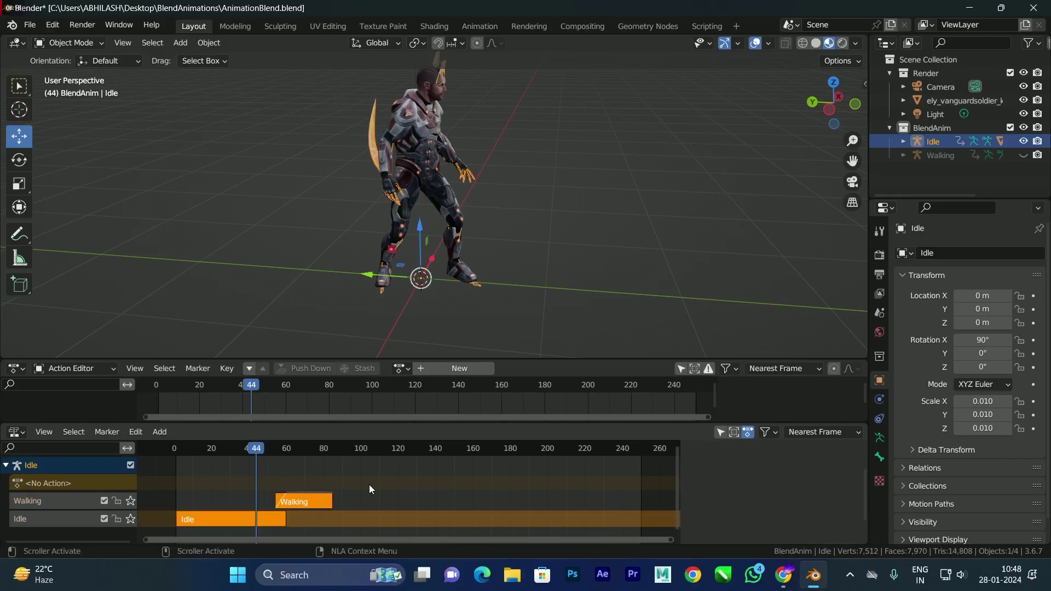
left_click(283, 518)
left_click(300, 503)
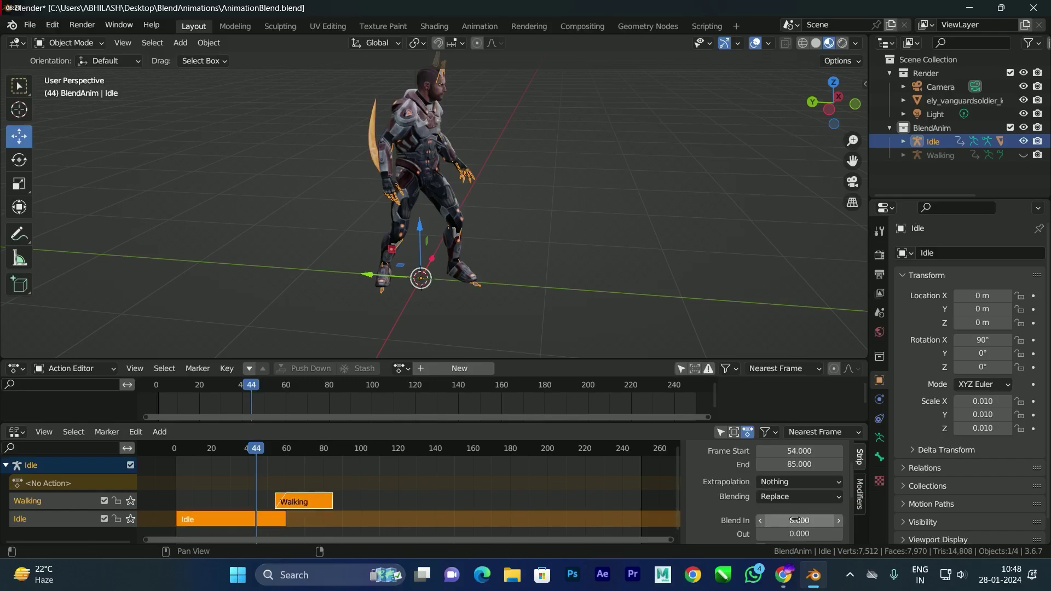
key("space")
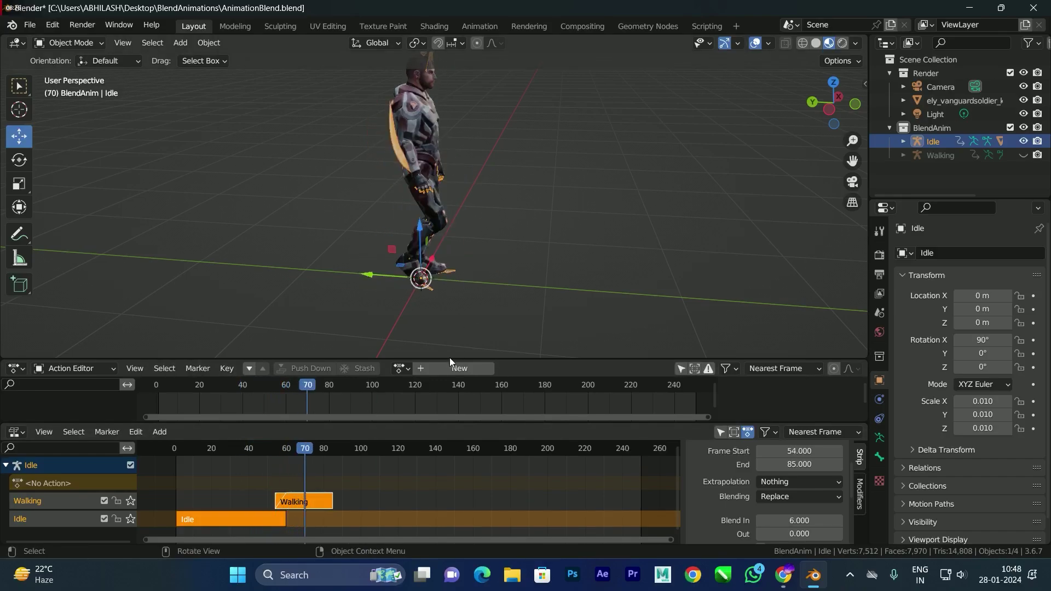
left_click_drag(306, 386, 272, 396)
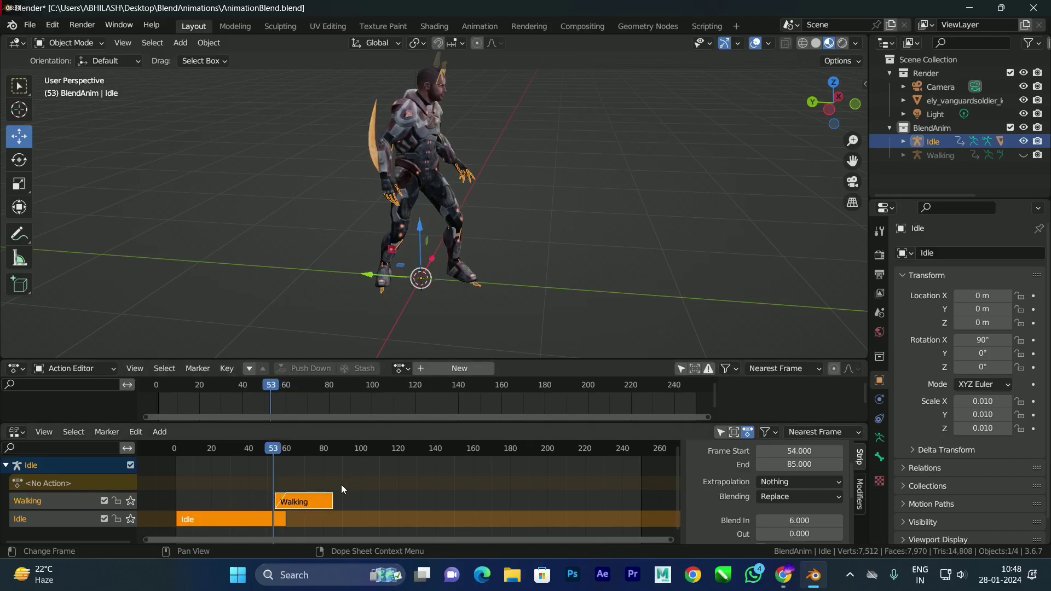
- Move the Walking strip to start at frame 50 and raise its blend-in to 10.1
left_click(375, 498)
left_click(301, 498)
key("g")
left_click(303, 499)
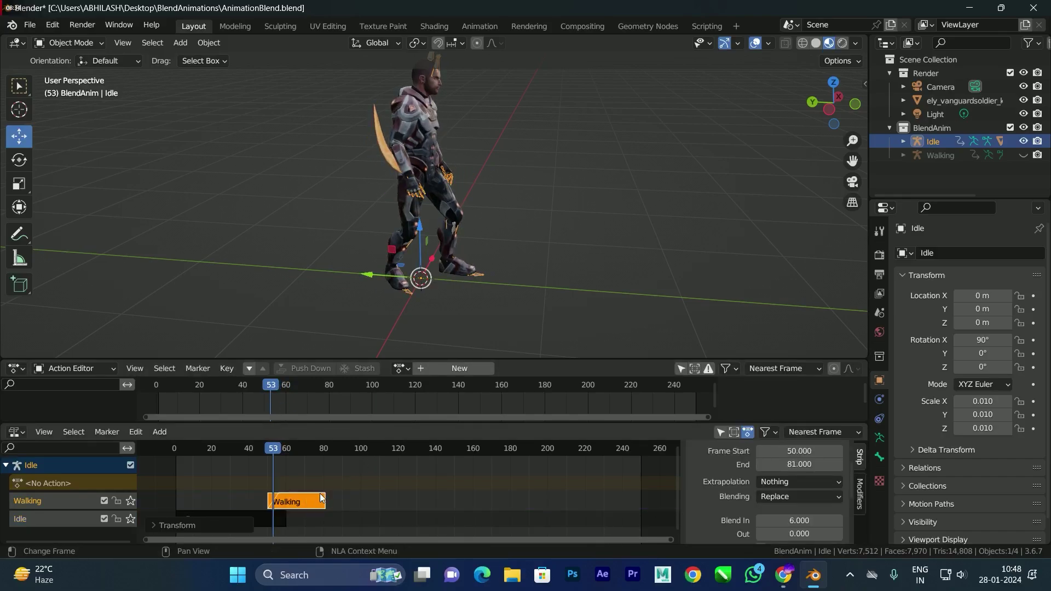
left_click_drag(758, 521, 791, 521)
- Preview the blended transition, stepping through frames and stopping at frames 73 and 60
key("space")
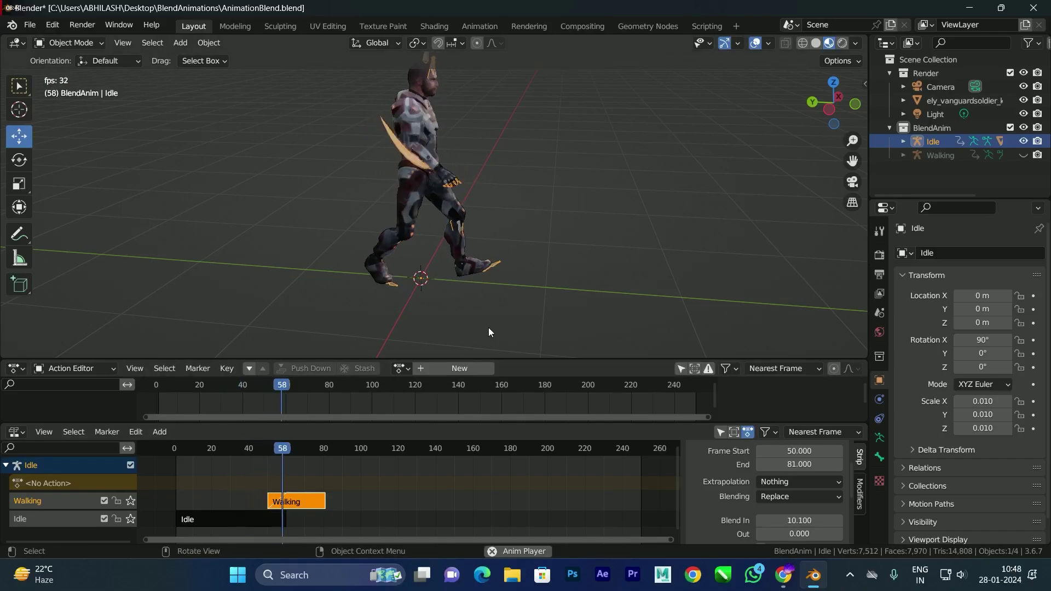
key("space")
left_click_drag(363, 449, 268, 456)
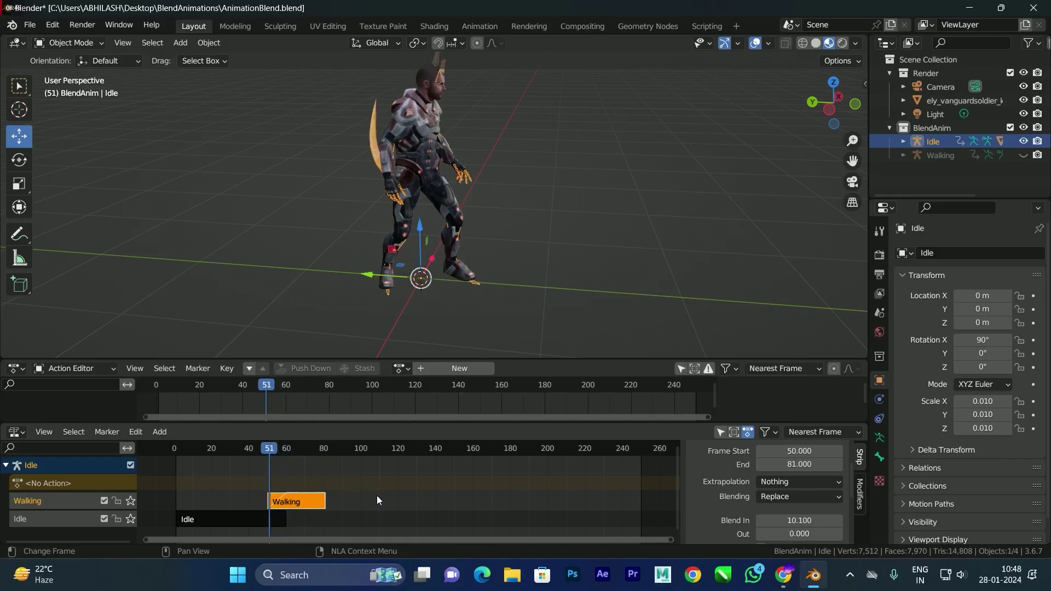
key("space")
key("space")
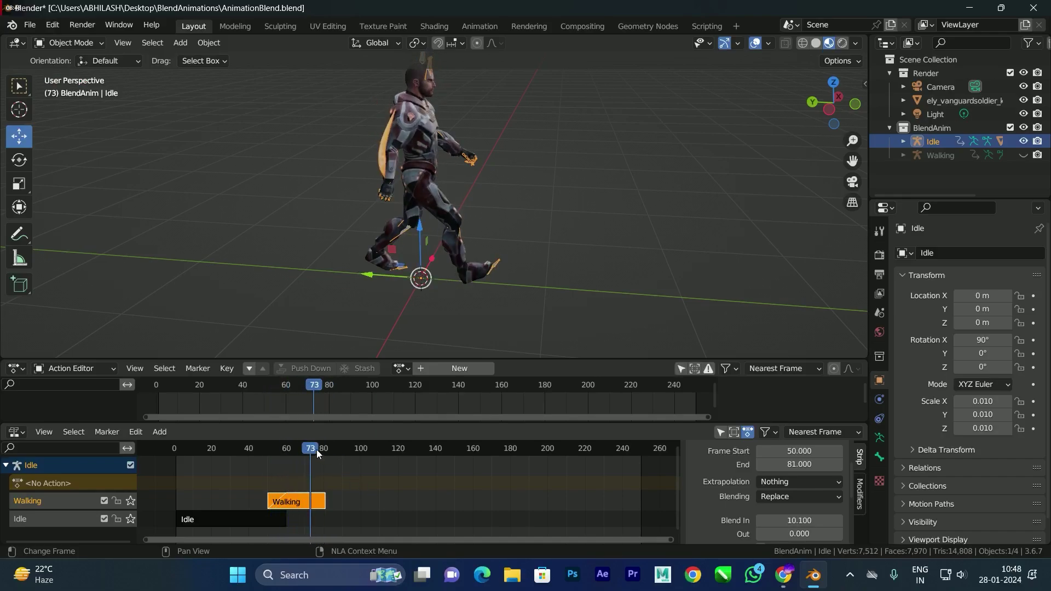
key("space")
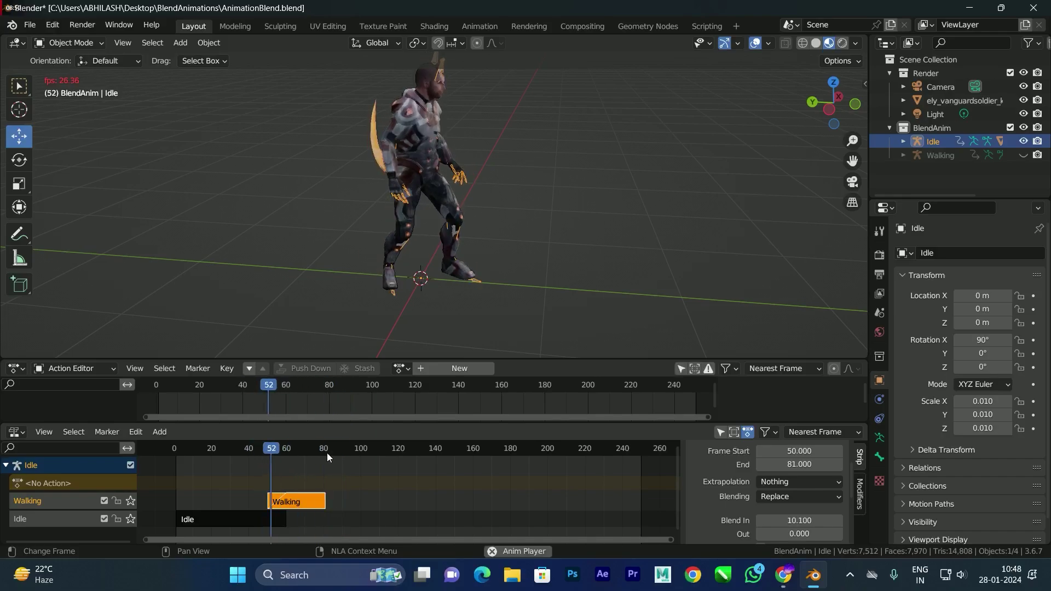
key("space")
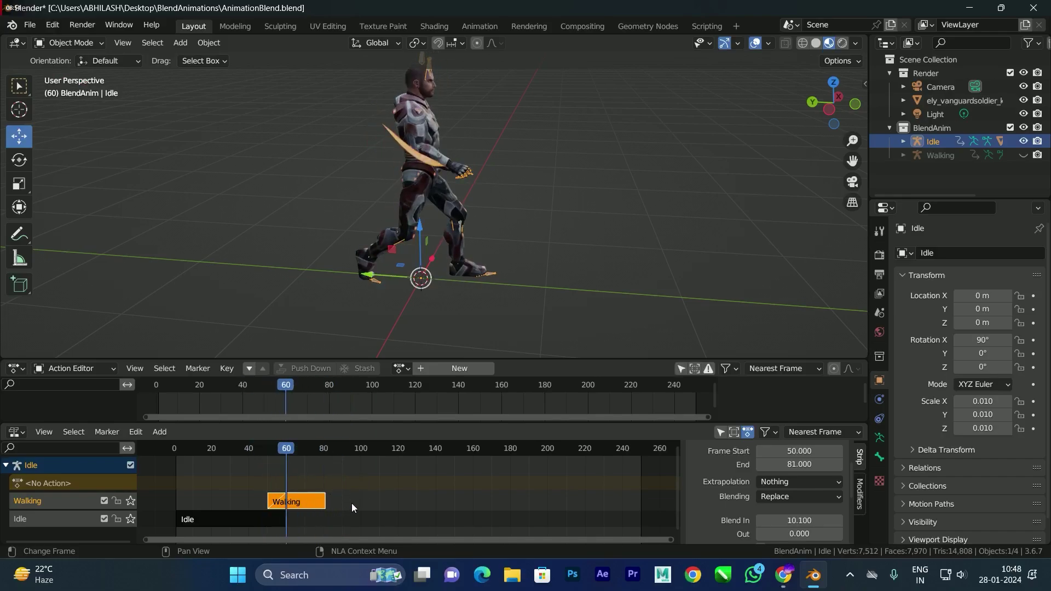
- Set the Walking strip's Repeat to 3 and play the animation up to frame 140
scroll(701, 496, "down", 2)
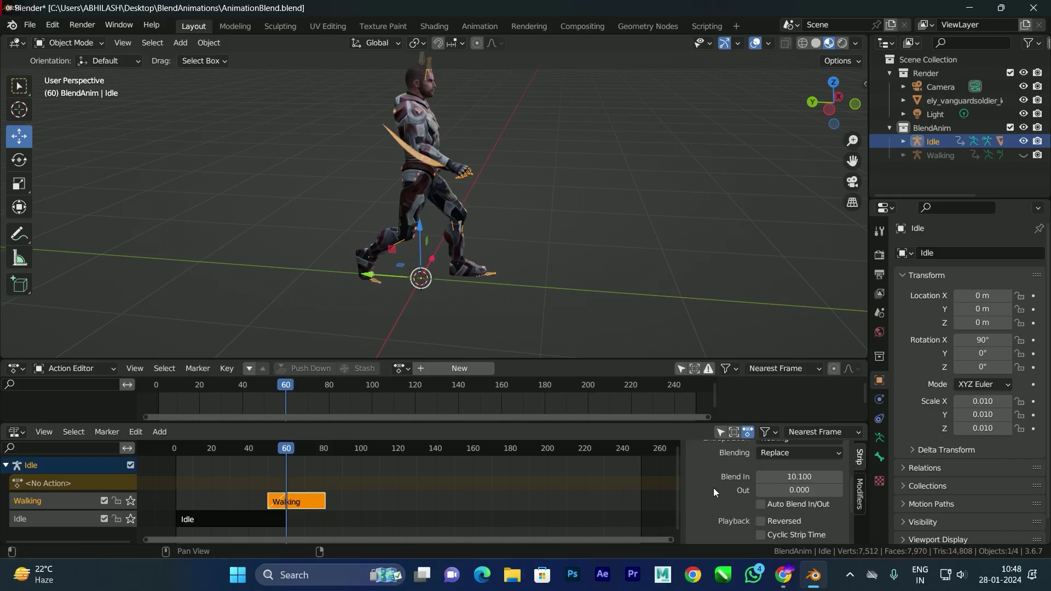
scroll(714, 492, "down", 2)
scroll(713, 487, "down", 5)
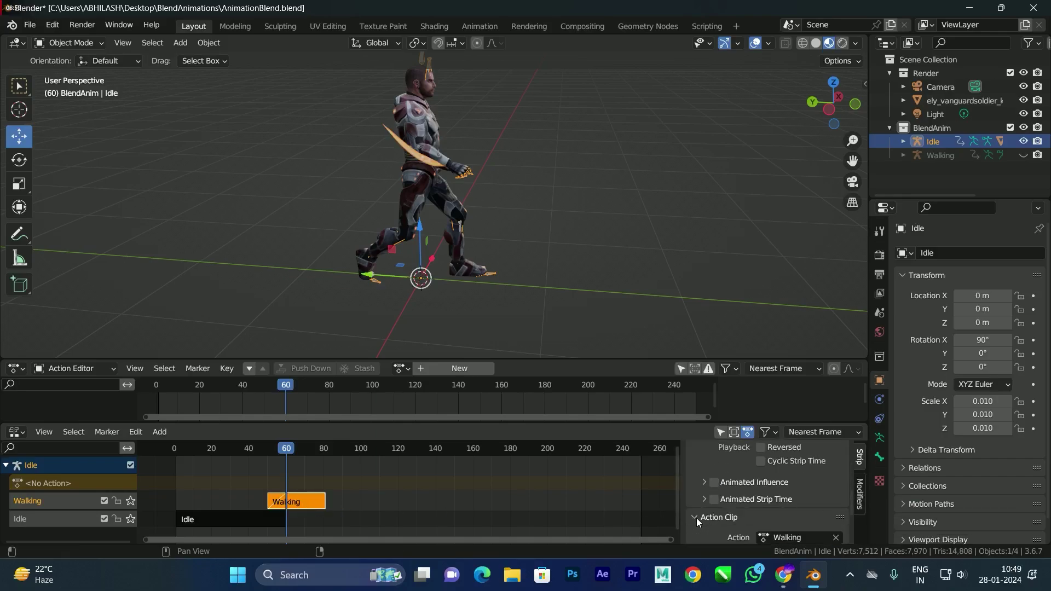
mouse_move(788, 527)
left_mouse_down()
mouse_move(815, 527)
mouse_move(796, 527)
left_mouse_up()
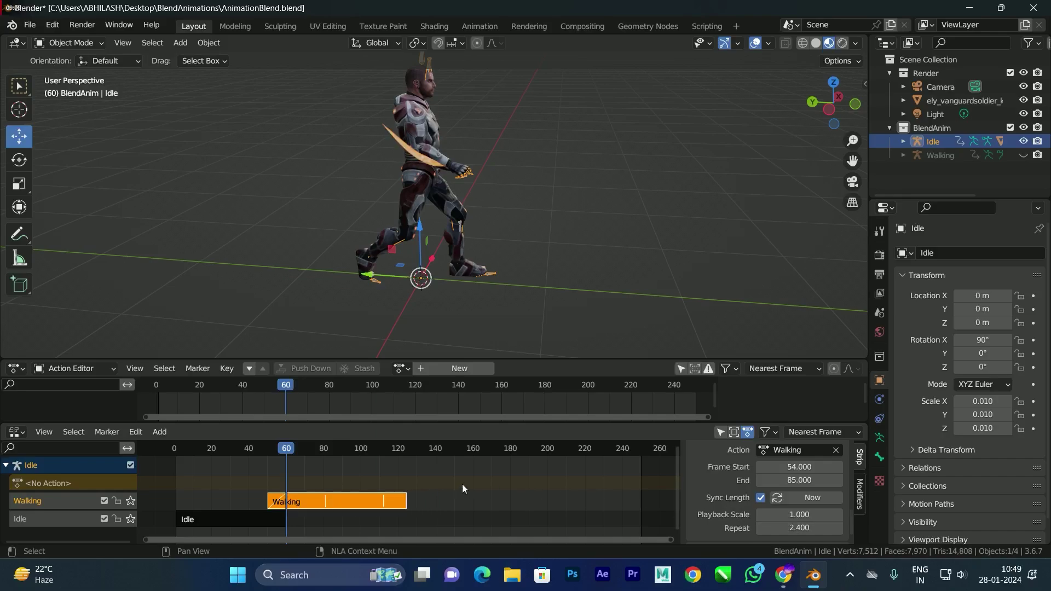
left_click(786, 528)
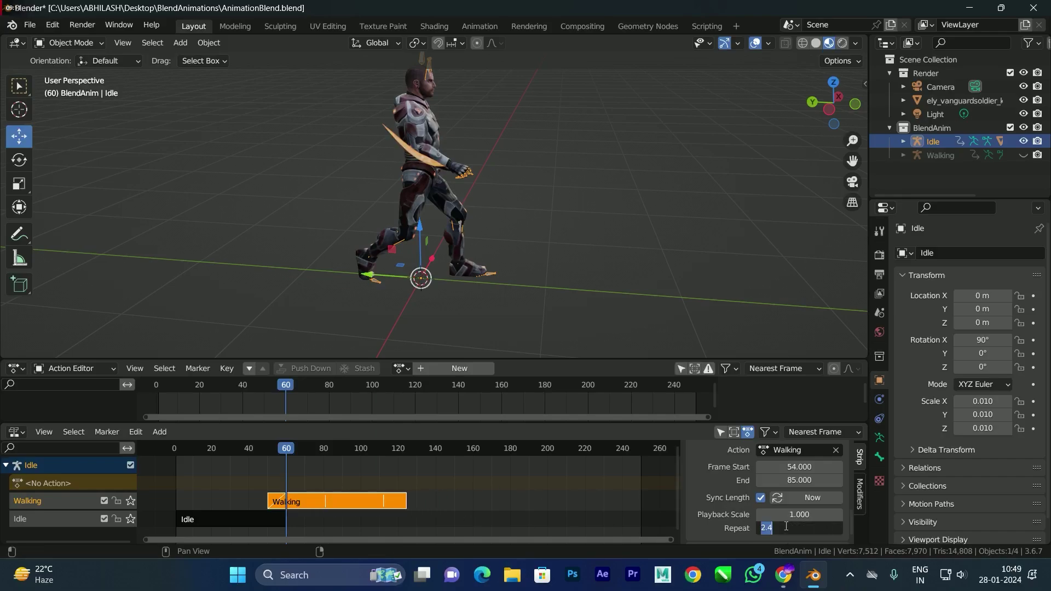
type("3")
key("Return")
key("space")
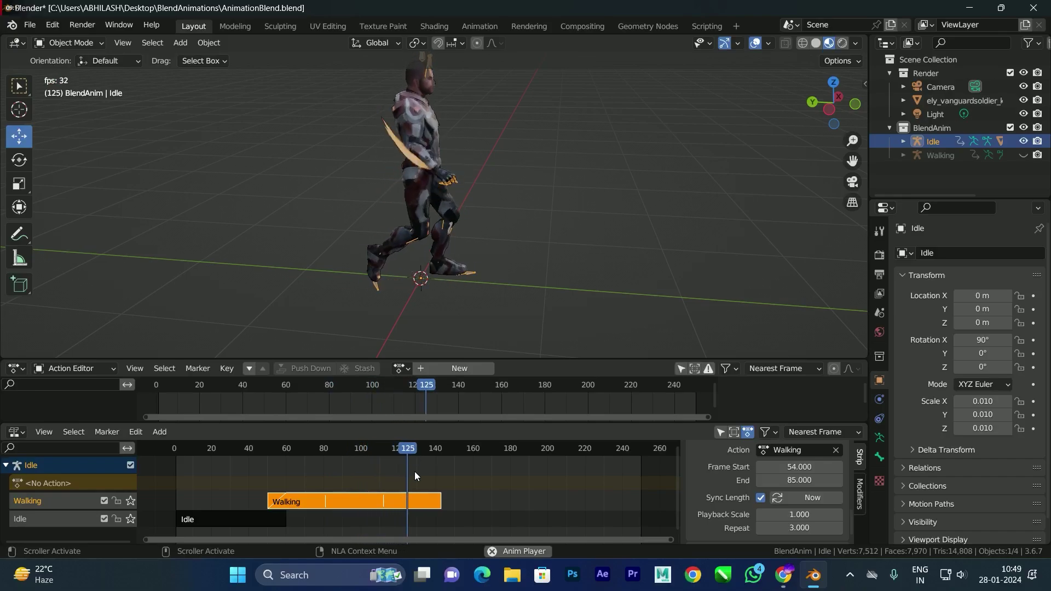
key("space")
- Change the Walking strip's Repeat to 2, scrub through the walk, and deselect Idle
left_click(820, 528)
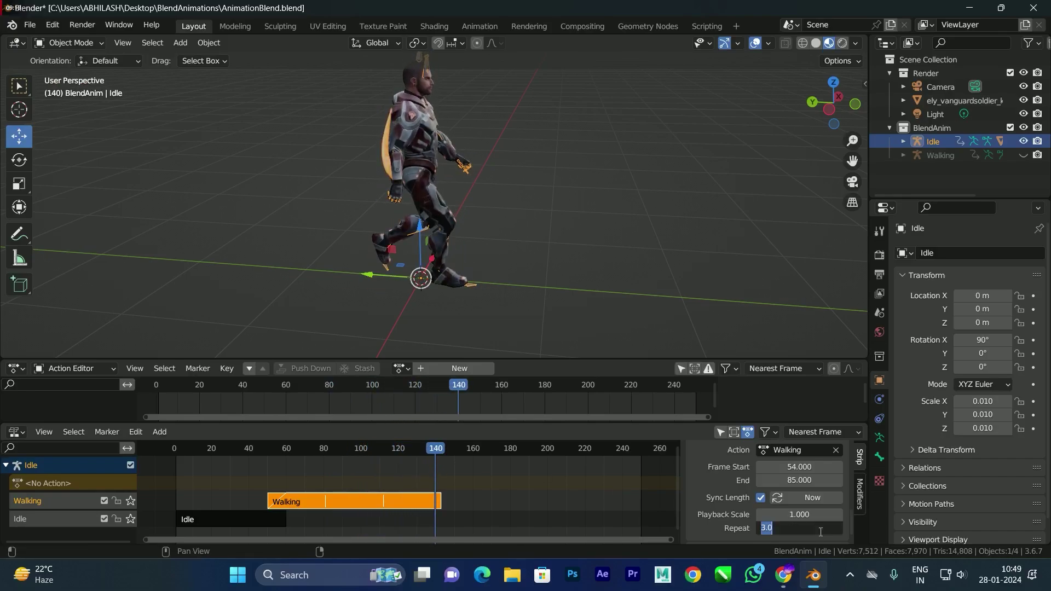
type("2")
key("Return")
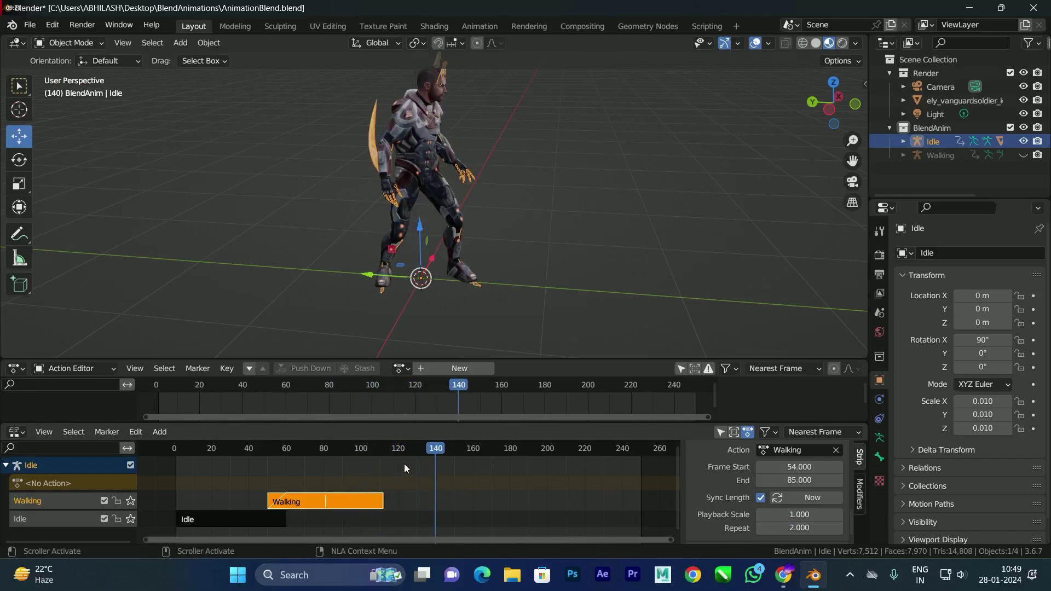
left_click(300, 448)
left_click_drag(283, 448, 340, 488)
left_click(264, 237)
left_click(30, 25)
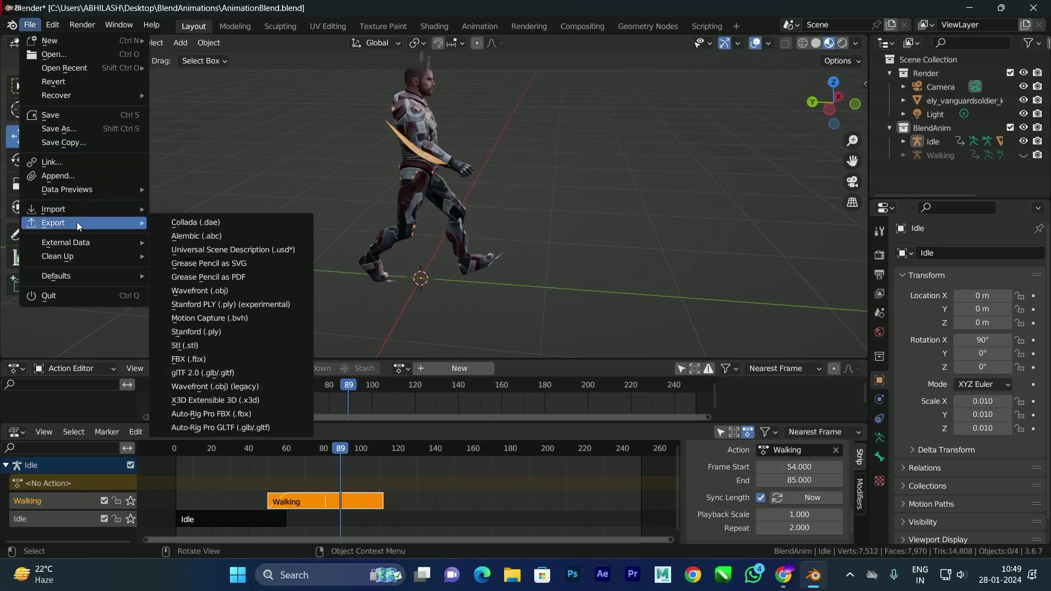
- Import Running.fbx into the scene
mouse_move(87, 206)
left_click(211, 361)
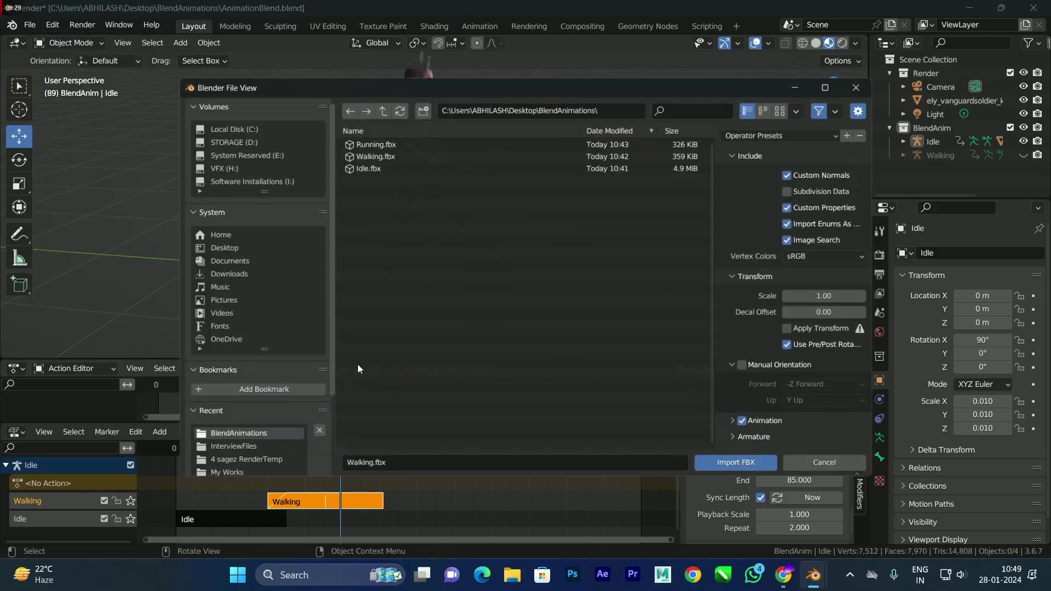
left_click(360, 141)
double_click(359, 143)
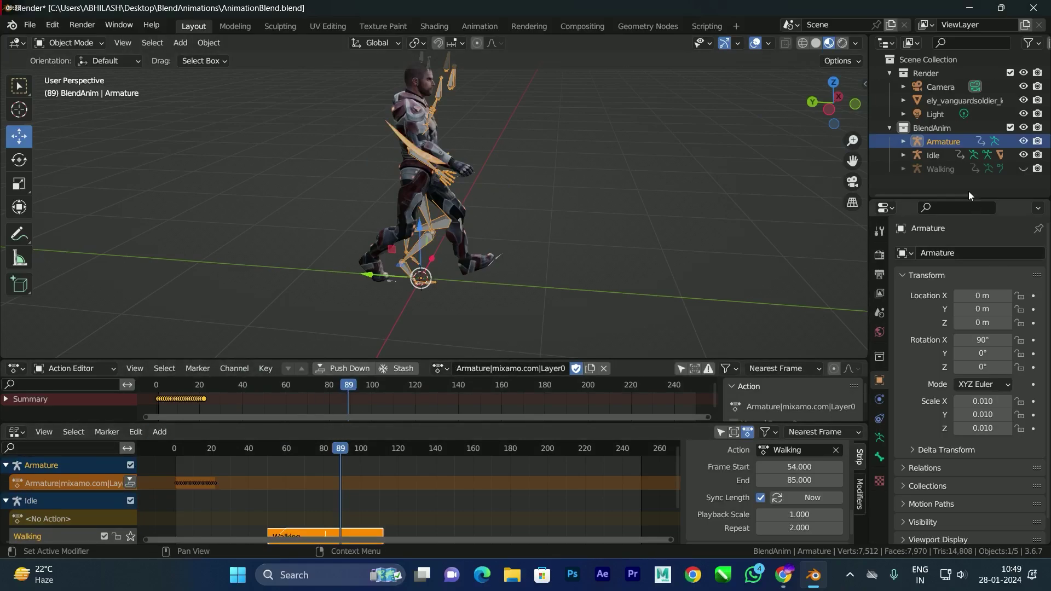
- Rename the new armature to Running
double_click(943, 143)
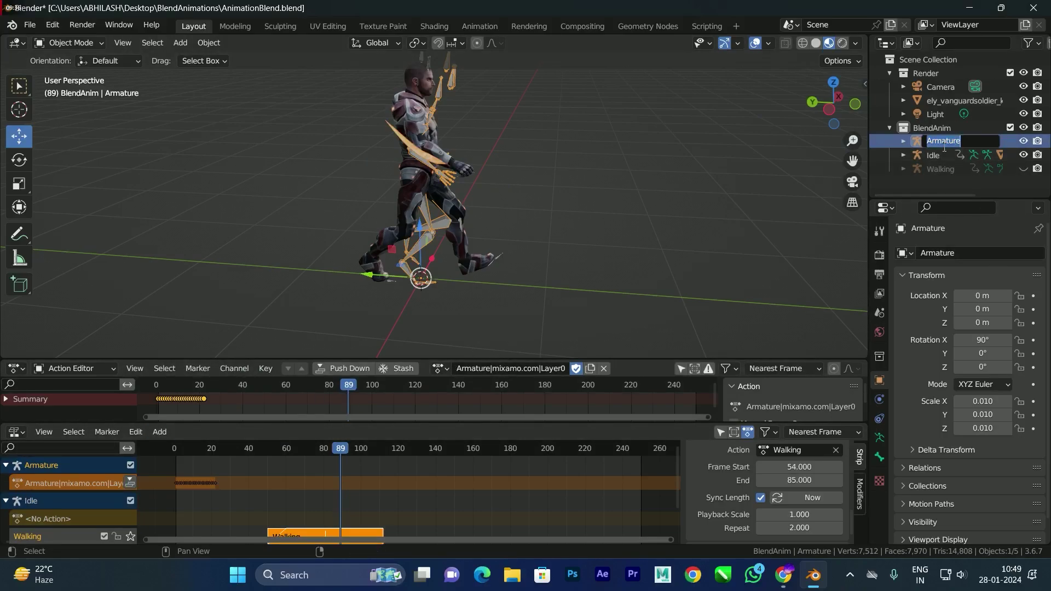
type("Running")
key("Return")
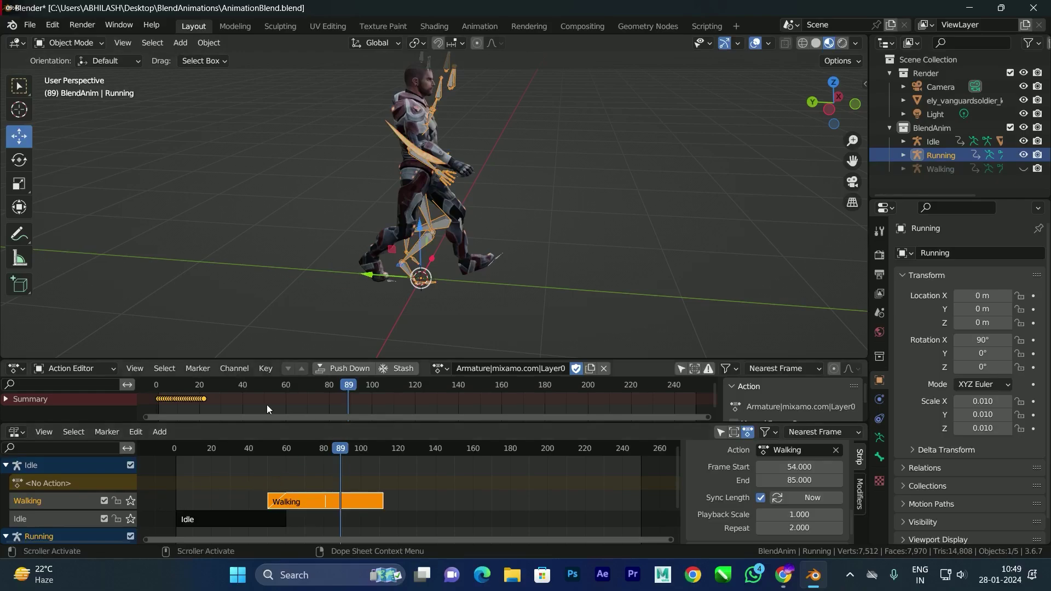
- Rename its action to Running, make Idle active, and hide the Running character
left_click(551, 373)
left_click(549, 369)
key("ctrl+a")
type("Running")
key("Return")
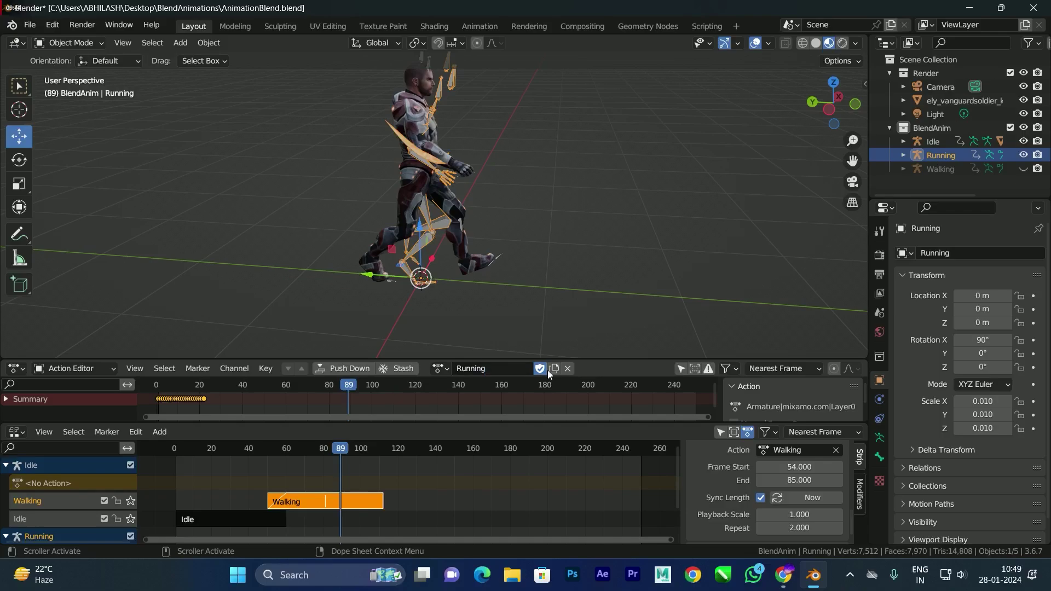
left_click(926, 144)
left_click(1023, 155)
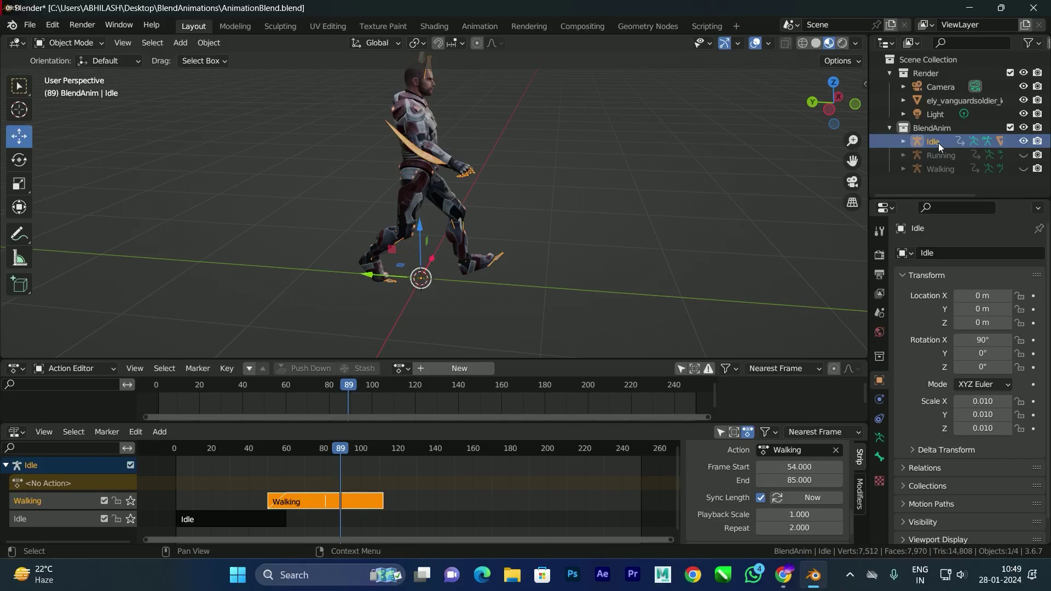
- Assign the Running action to the Idle armature
left_click(402, 369)
left_click(418, 402)
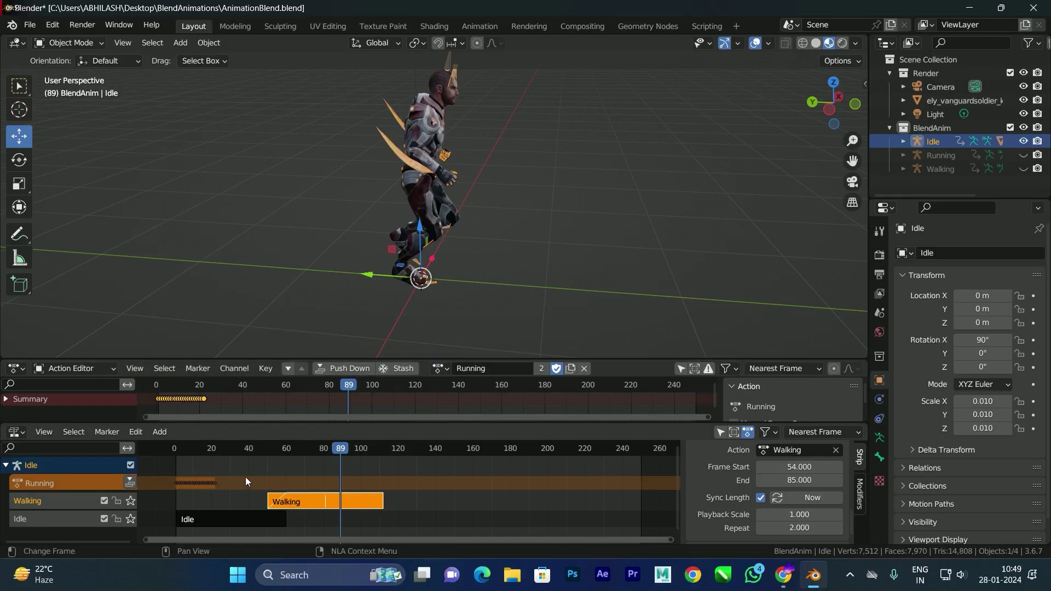
mouse_move(216, 453)
left_mouse_down()
mouse_move(185, 451)
mouse_move(219, 454)
left_mouse_up()
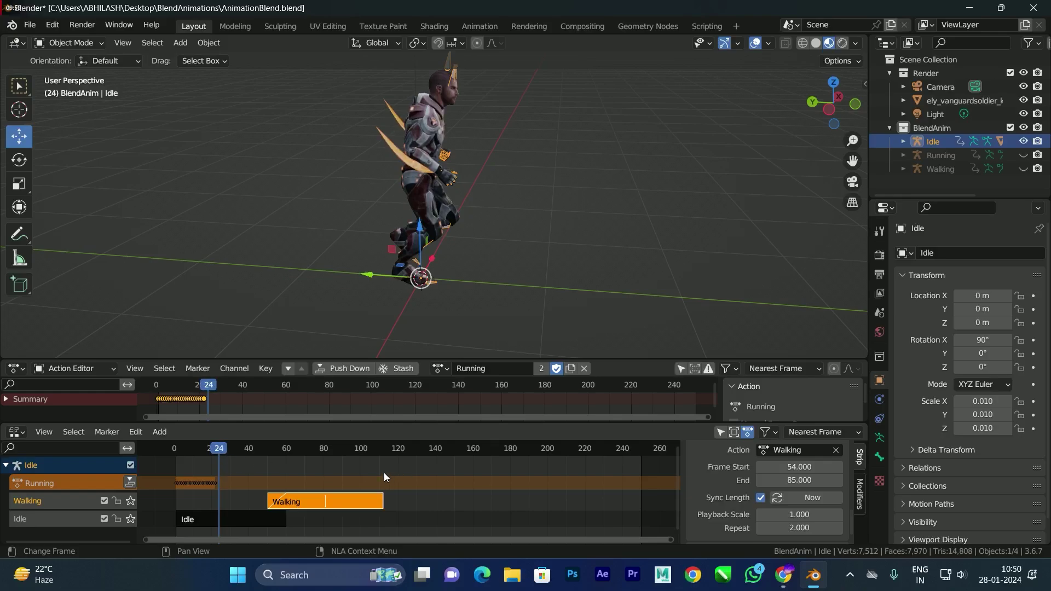
- Shift the Running keys about 103 frames later and push it down as an NLA strip
left_click_drag(225, 402, 150, 397)
key("g")
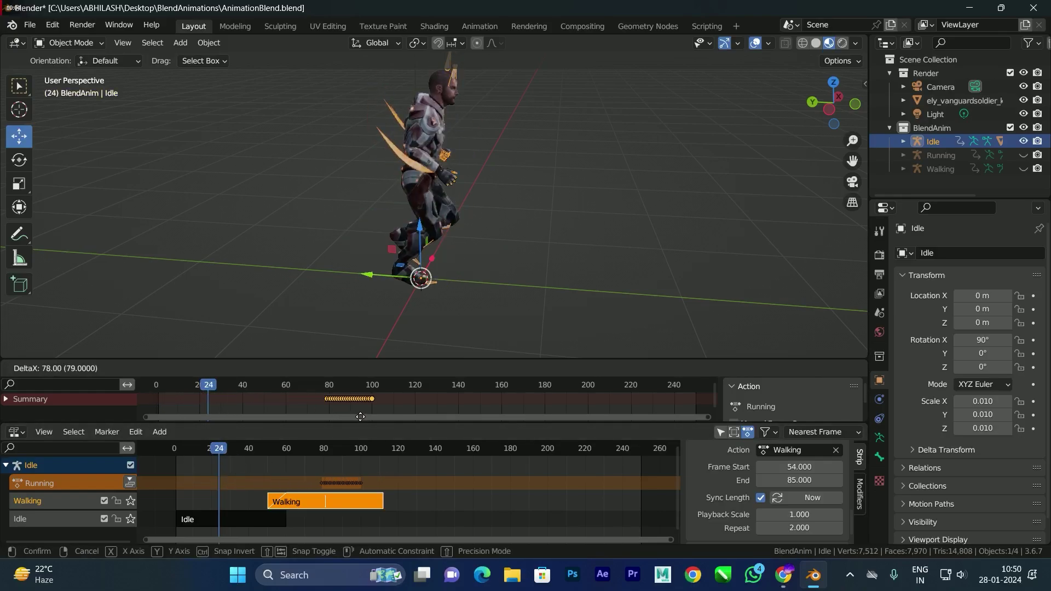
left_click(397, 389)
left_click_drag(396, 388, 360, 385)
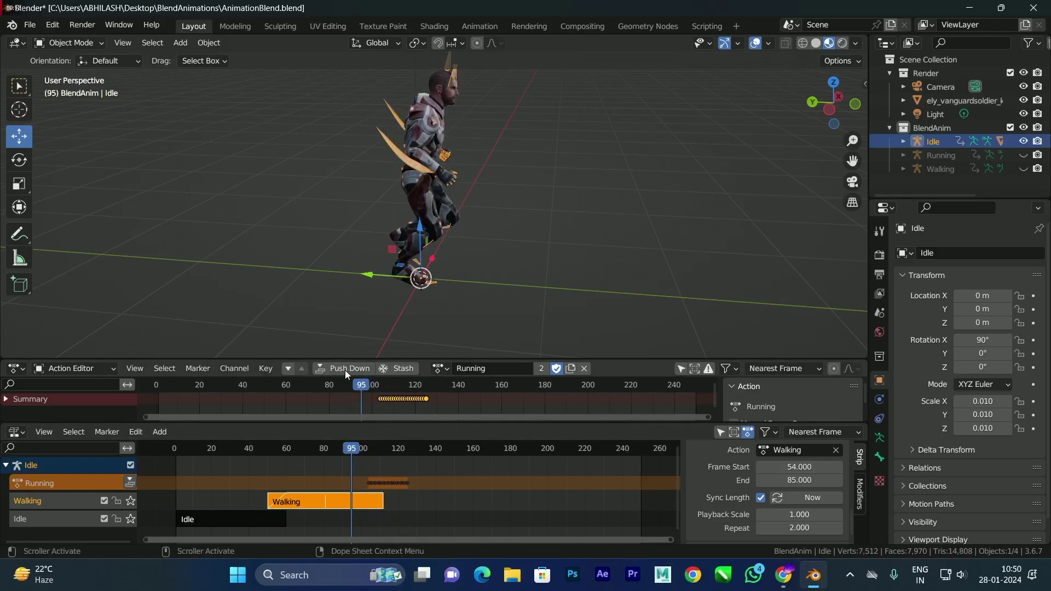
left_click(344, 369)
- Set the Running strip's extrapolation to Nothing
left_click(392, 503)
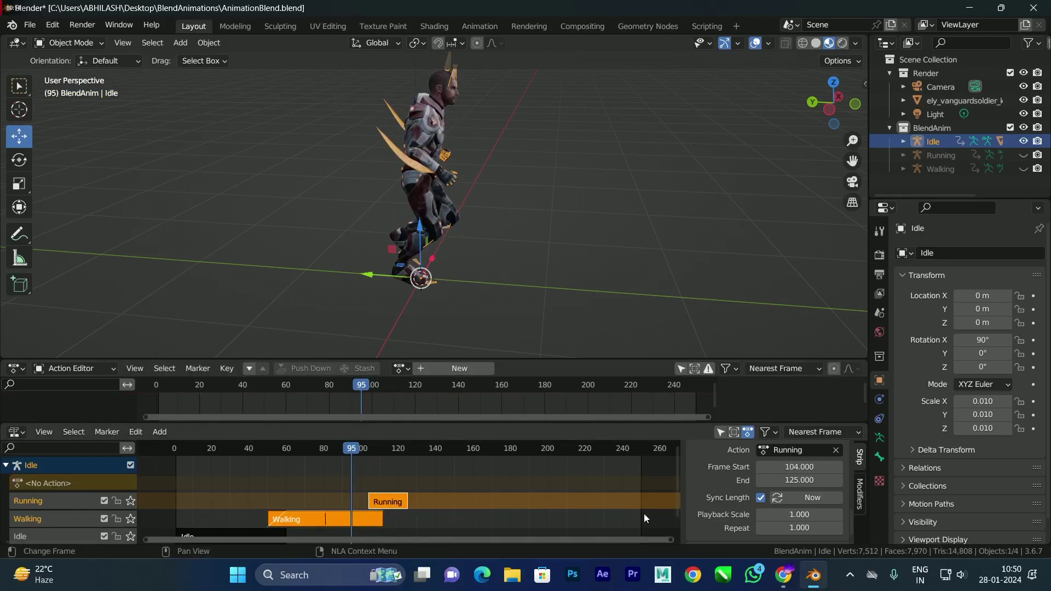
scroll(714, 479, "up", 1)
scroll(717, 480, "up", 6)
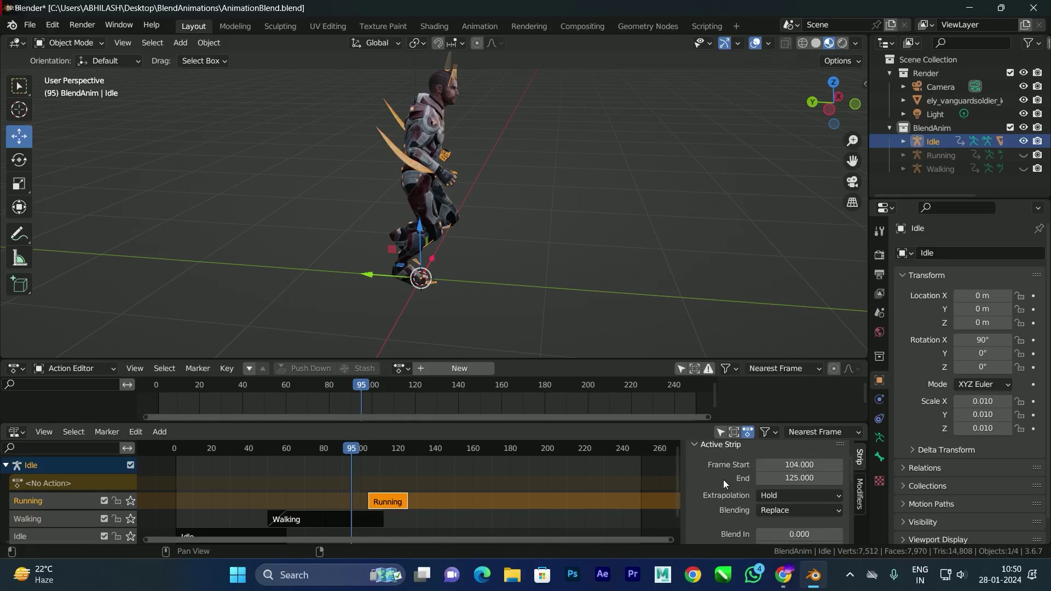
left_click(772, 518)
left_click(783, 490)
left_click_drag(375, 454, 373, 475)
- Give the Running strip an 8-frame blend-in and preview the transition
scroll(429, 491, "up", 1)
left_click(362, 518, "shift")
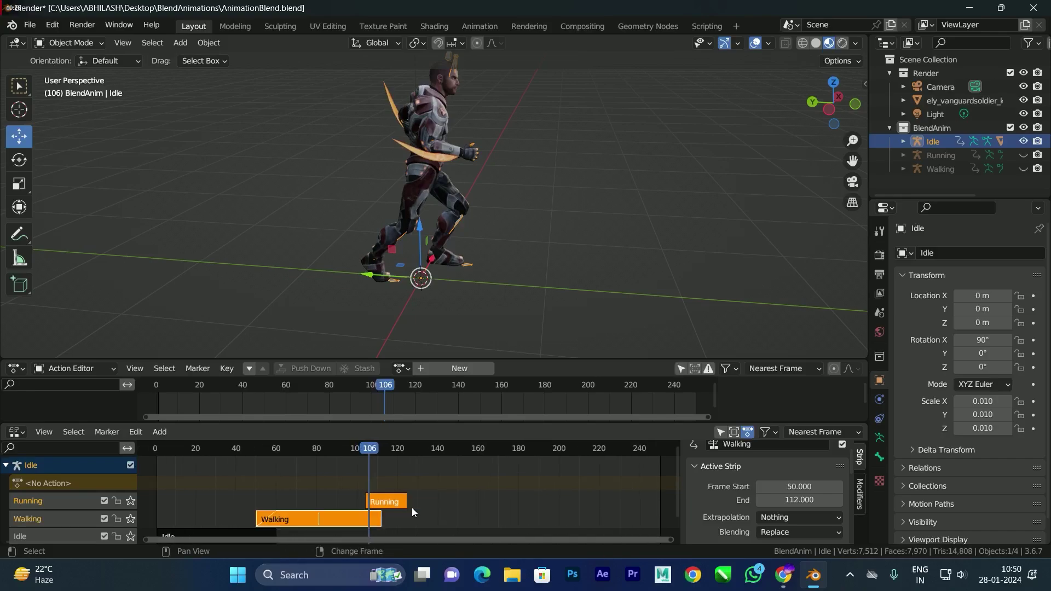
scroll(755, 510, "down", 3)
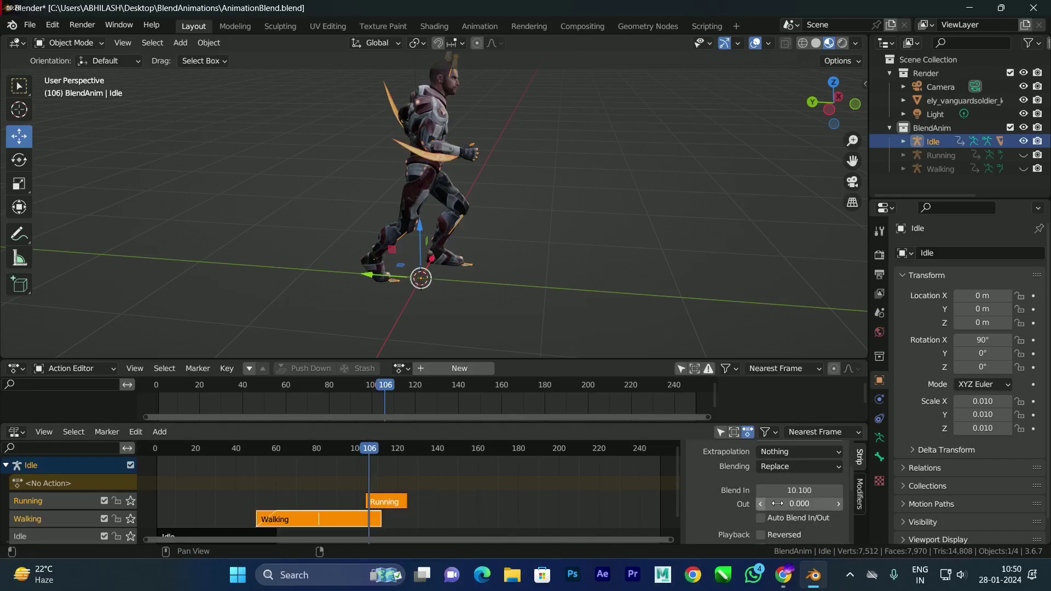
left_click(403, 501)
mouse_move(799, 491)
left_mouse_down()
mouse_move(778, 491)
mouse_move(786, 490)
left_mouse_up()
mouse_move(364, 448)
left_mouse_down()
mouse_move(352, 448)
mouse_move(380, 449)
mouse_move(342, 454)
mouse_move(350, 448)
left_mouse_up()
key("space")
key("space")
key("space")
key("space")
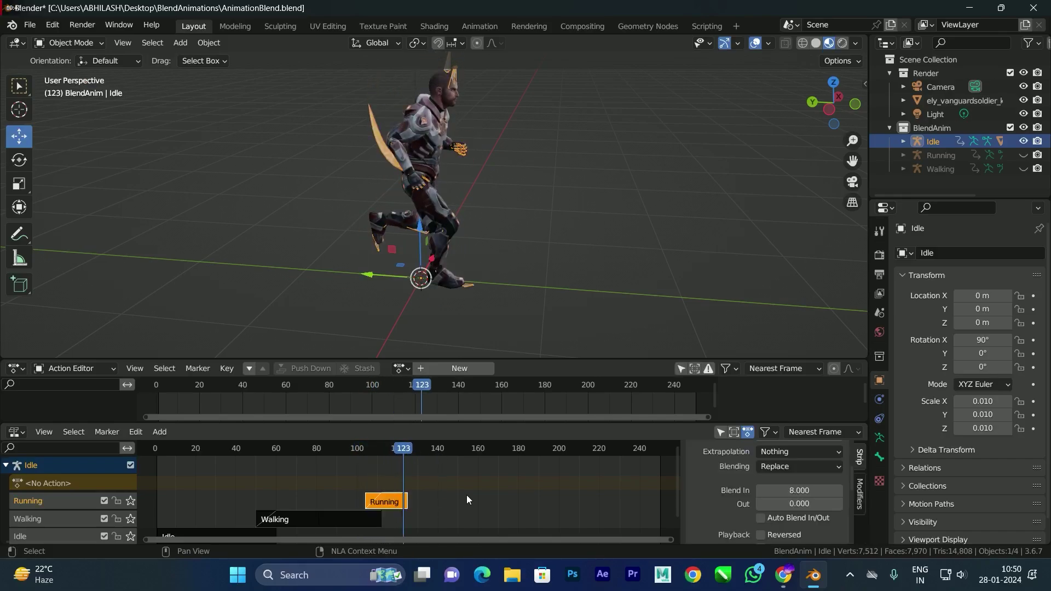
- Set the Running strip's Repeat to 3 in the Strip sidebar
scroll(739, 502, "down", 6)
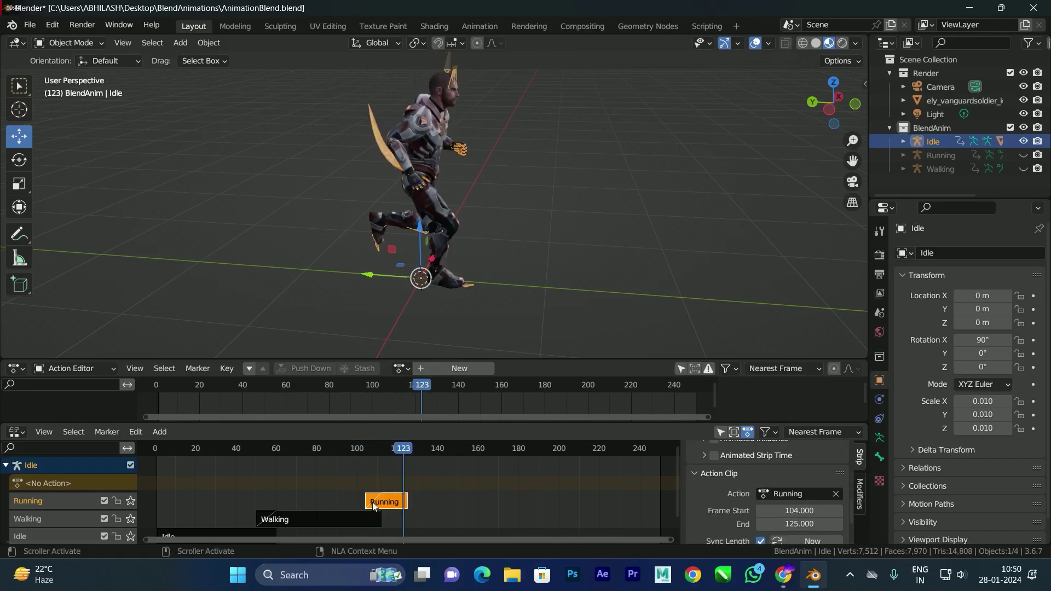
scroll(735, 496, "down", 4)
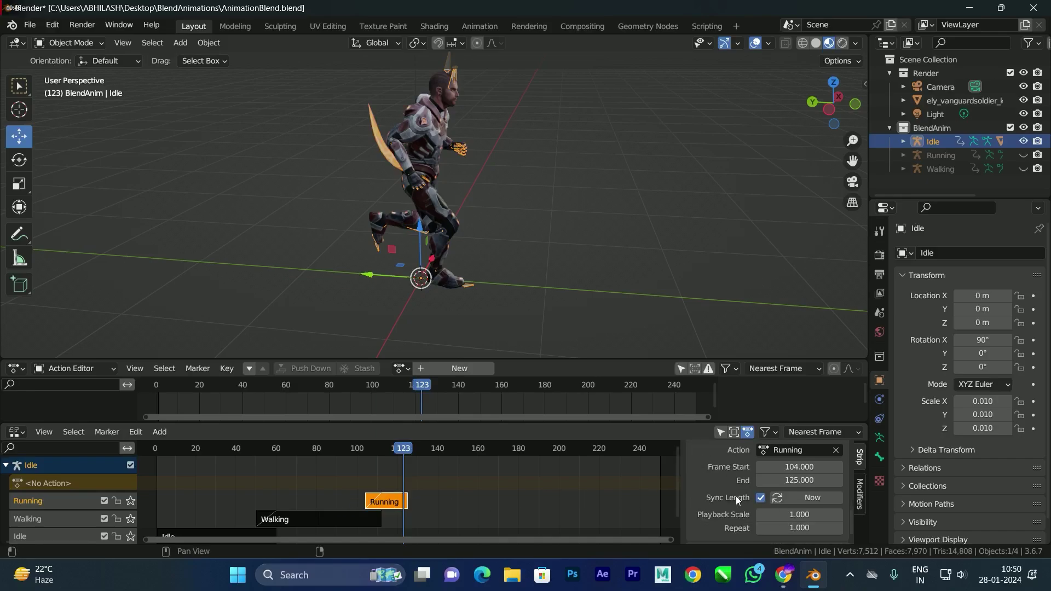
scroll(721, 500, "up", 2)
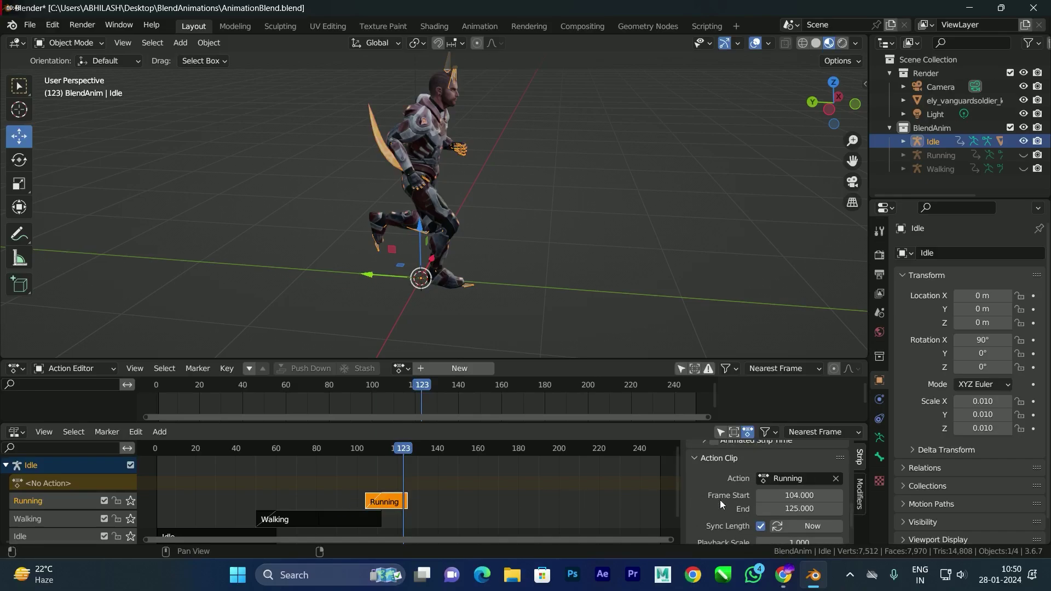
scroll(736, 500, "down", 2)
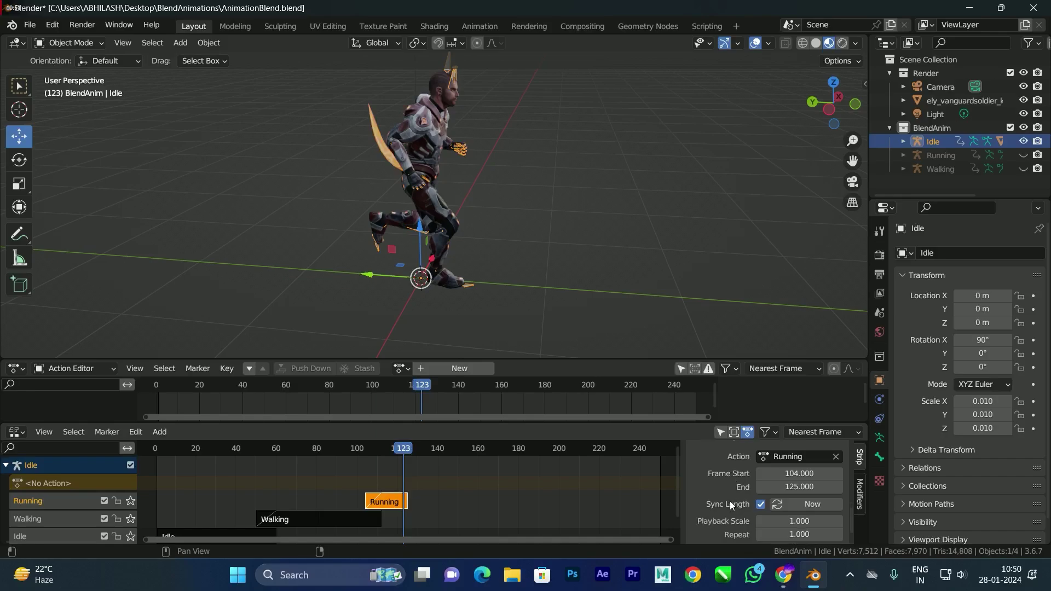
left_click(799, 512)
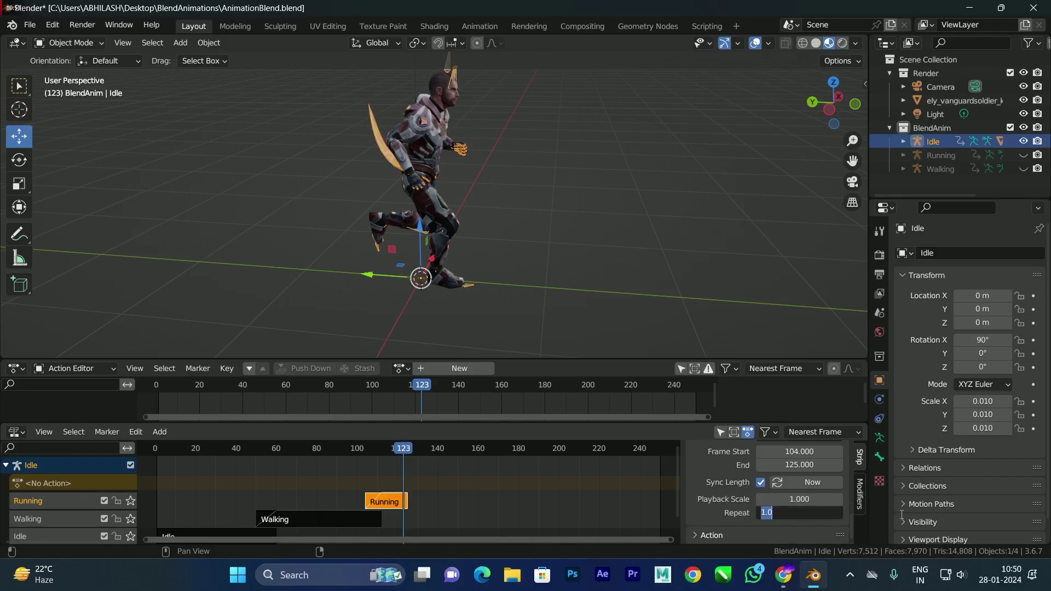
type("3")
key("Return")
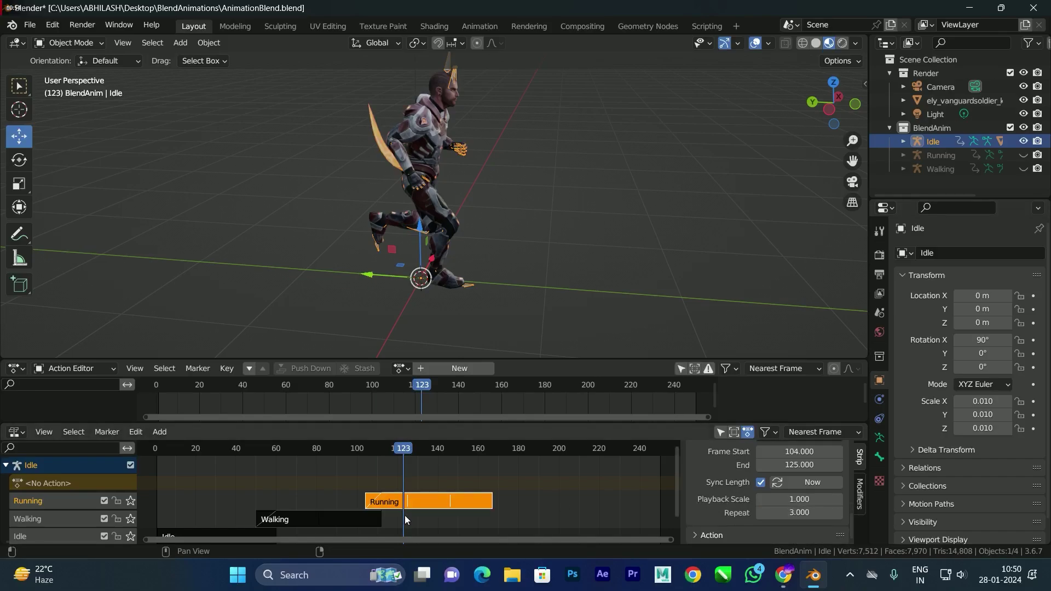
left_click(387, 449)
- Play the full Idle–Walking–Running sequence from frame 0 with the character deselected
key("shift+Left")
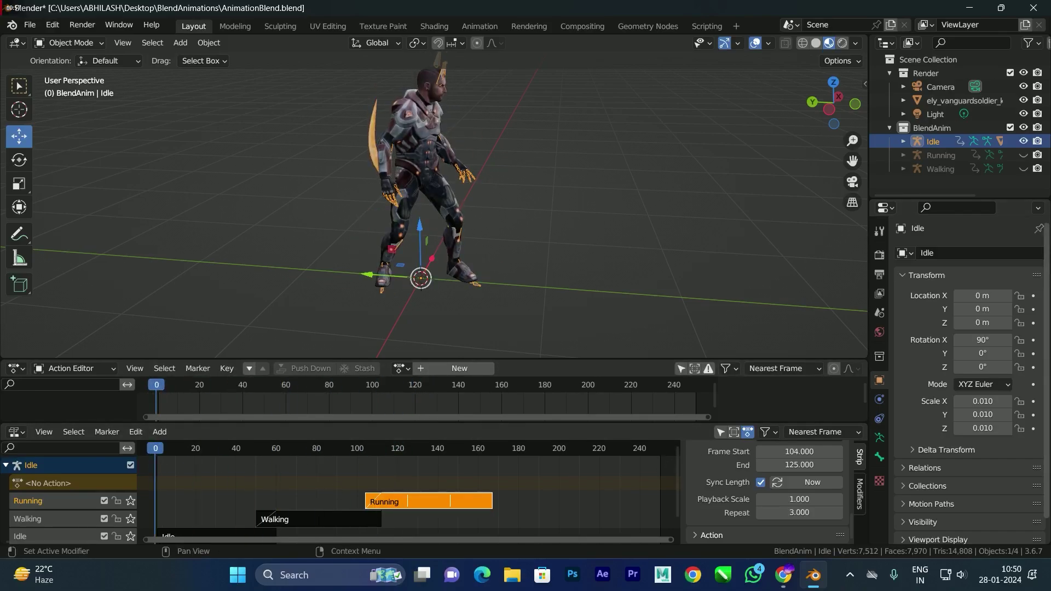
left_click(451, 305)
key("space")
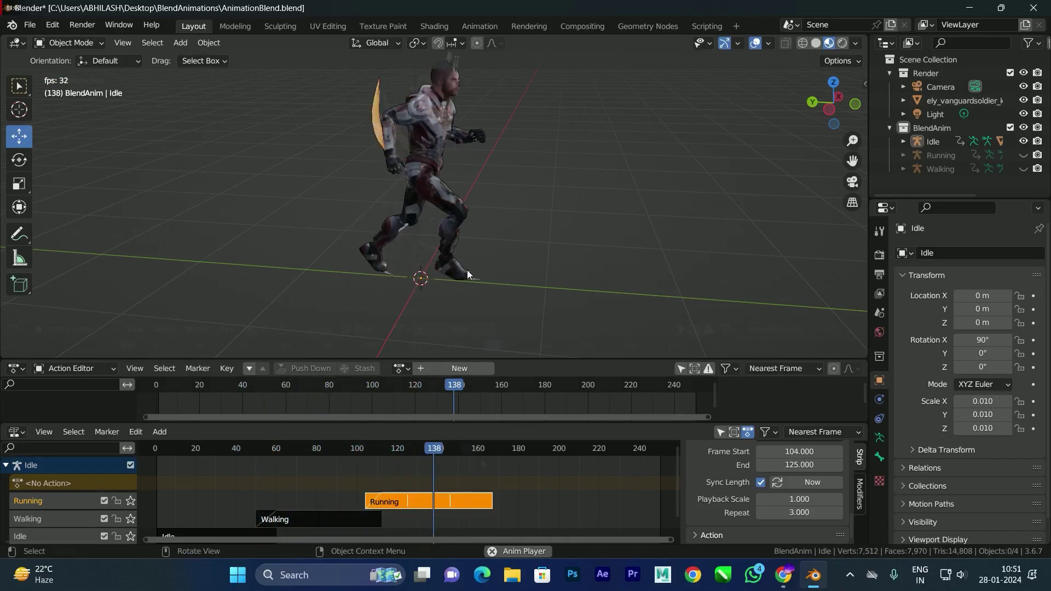
left_click_drag(467, 361, 468, 322)
key("space")
left_click_drag(462, 447, 348, 525)
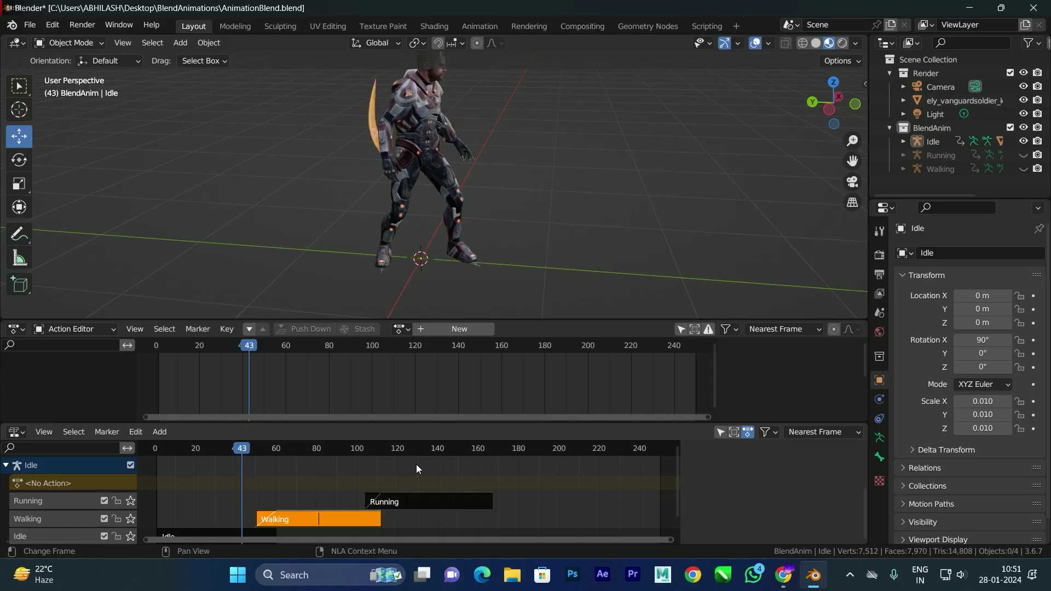
key("KP_1")
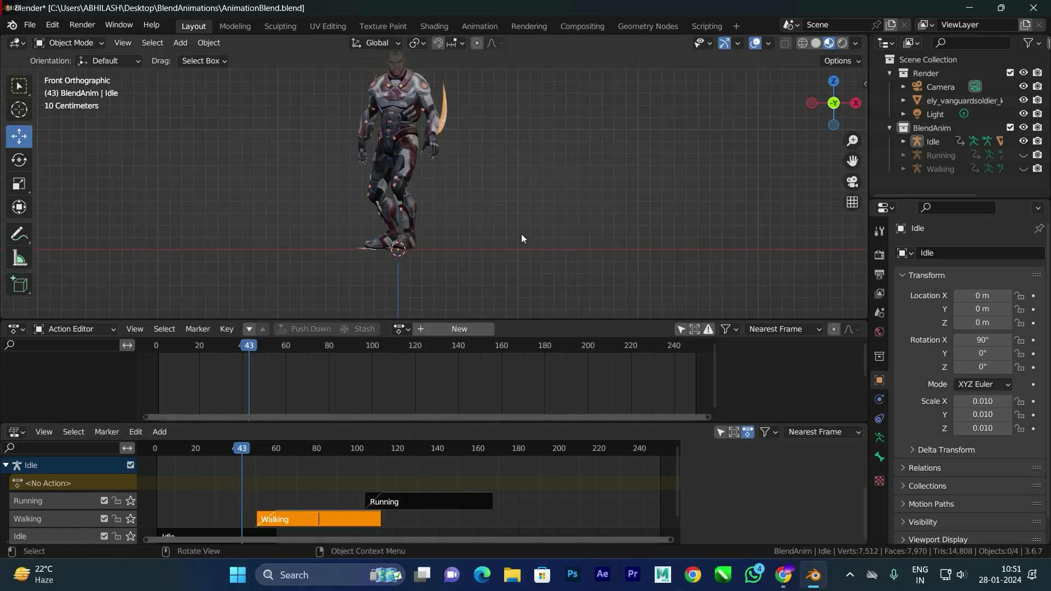
key("KP_3")
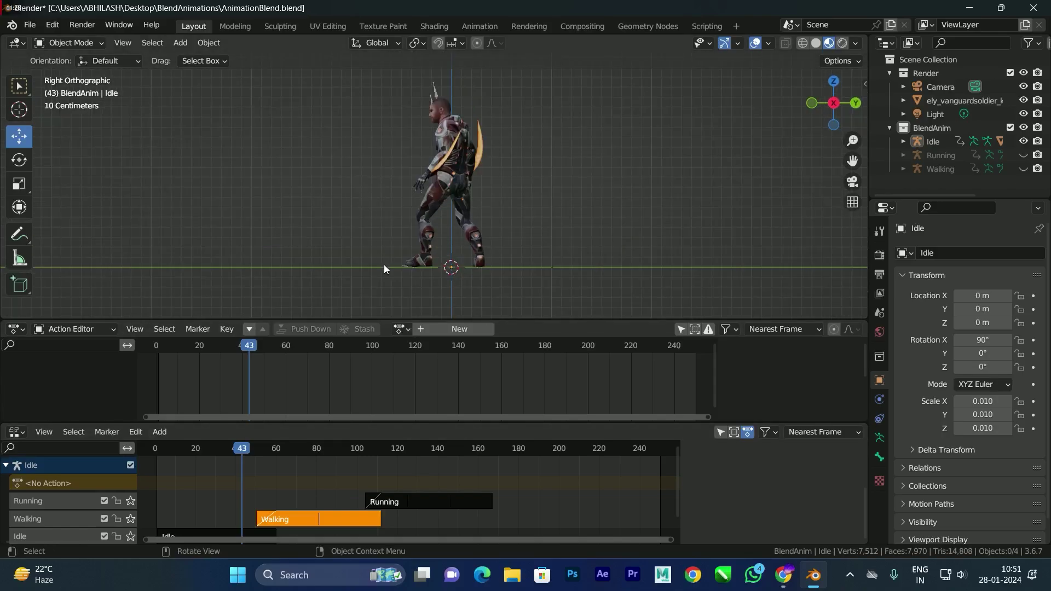
key("shift+Left")
key("space")
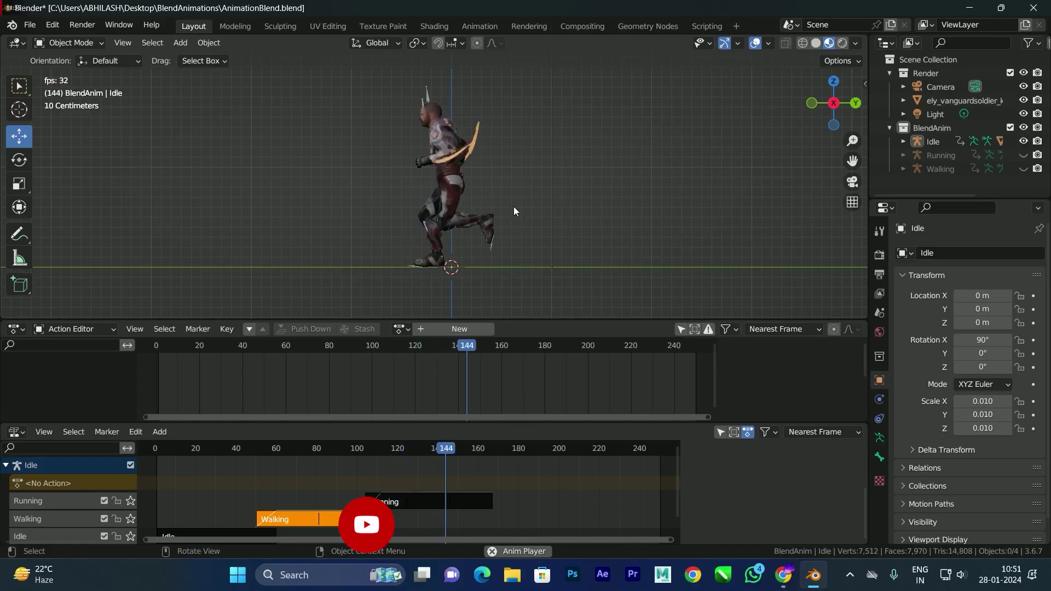
key("space")
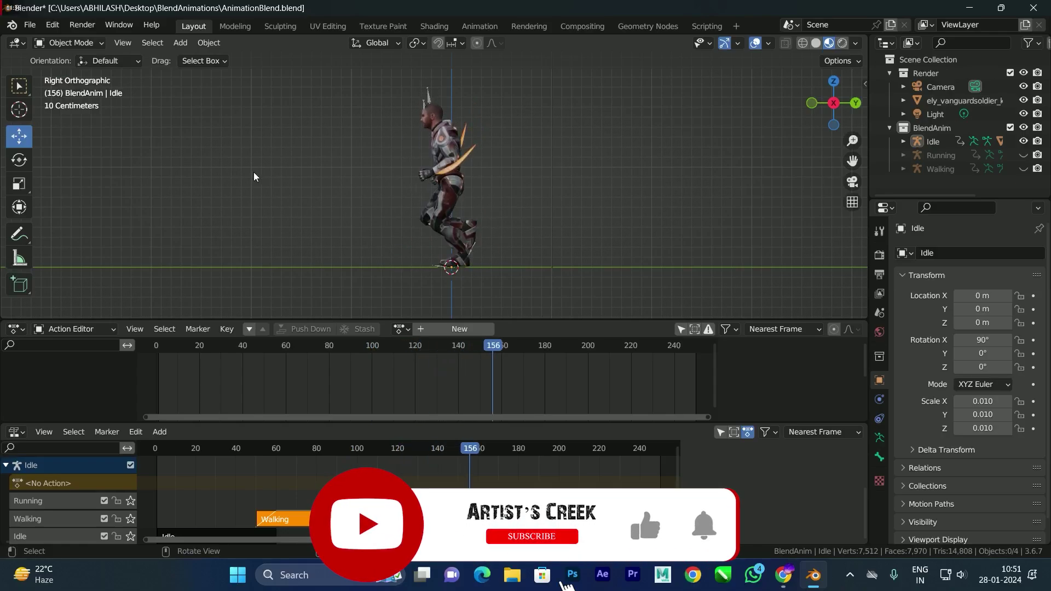